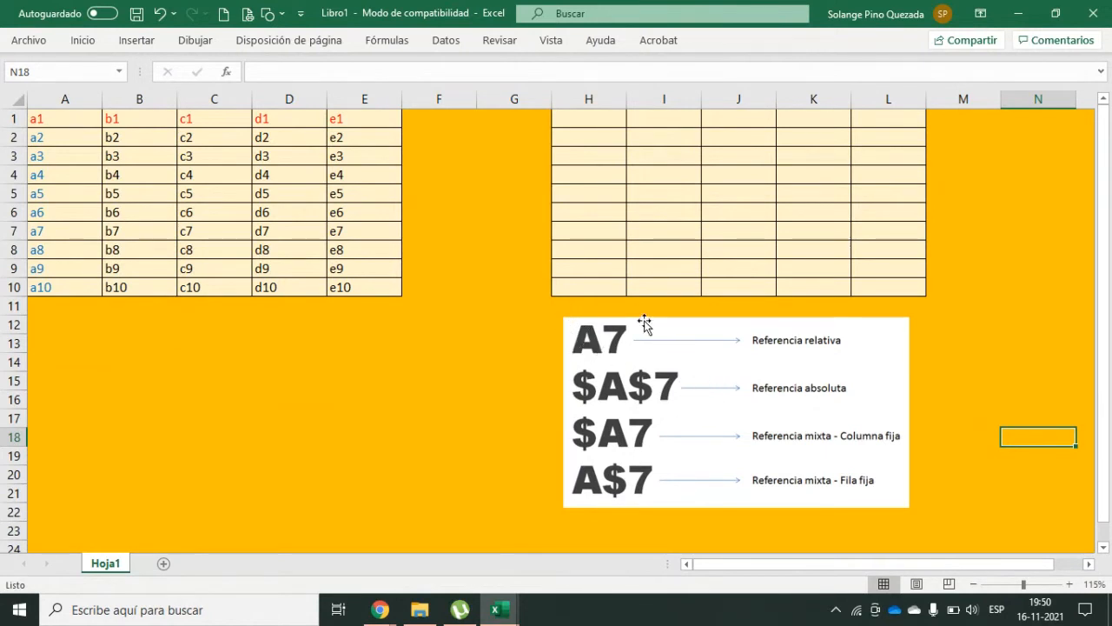
Enter the relative reference =A1 in cell H1.
click(600, 120)
text(=)
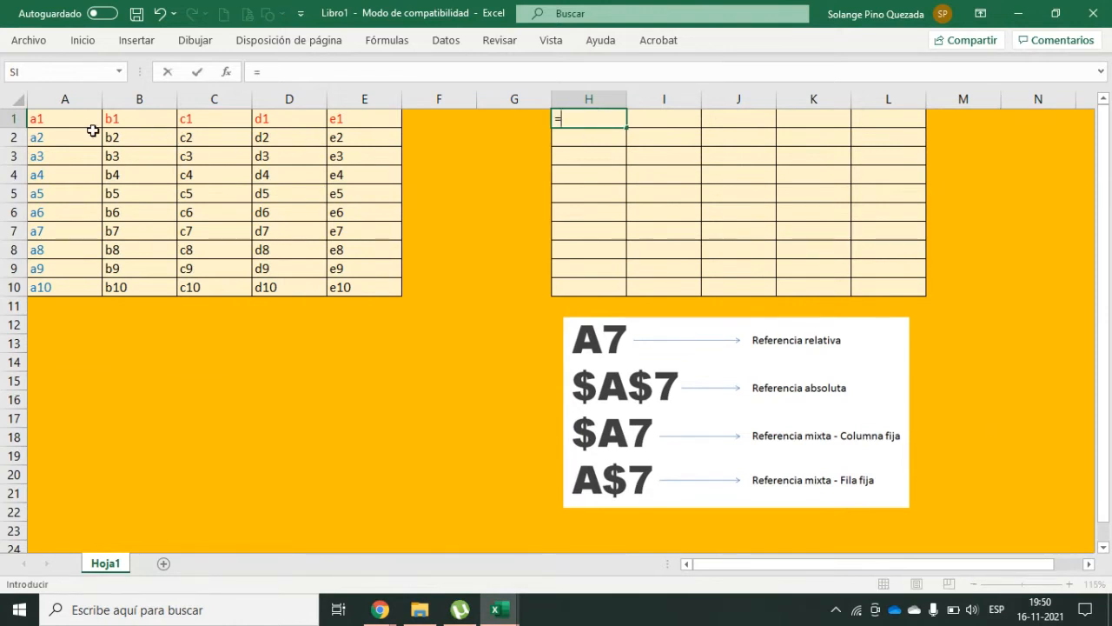
click(43, 120)
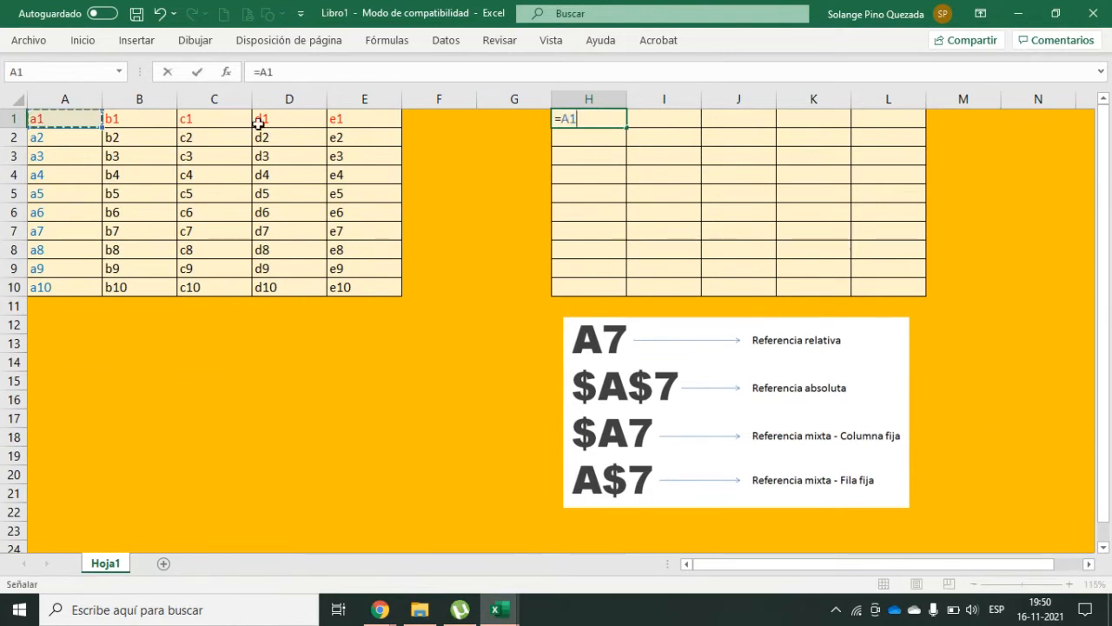
key(Return)
click(586, 121)
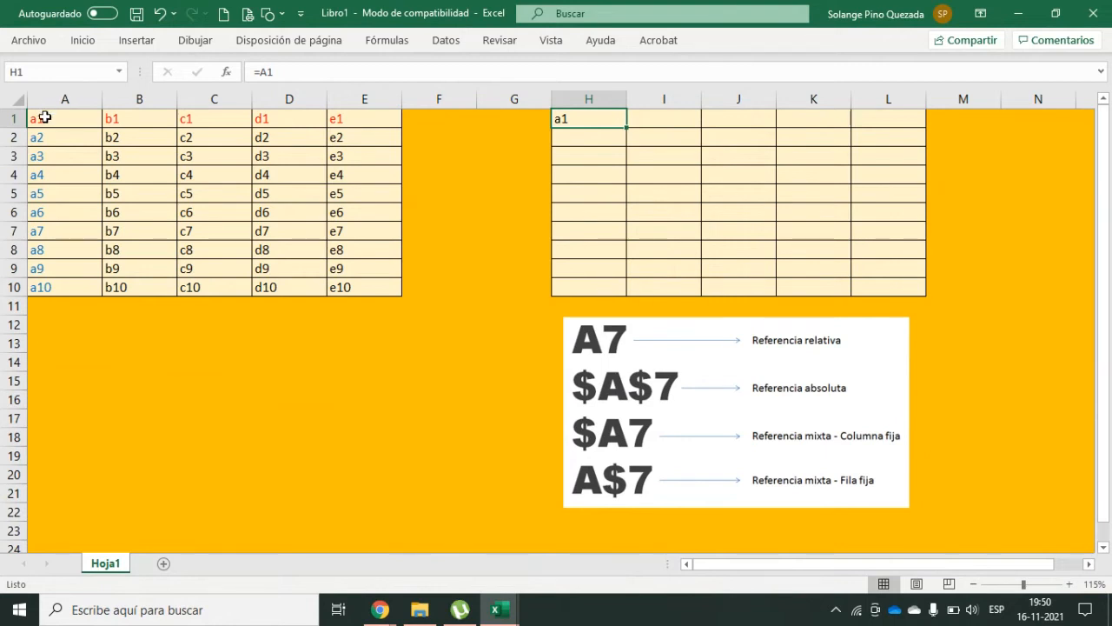
Fill the H1 formula down through H3 and check the copied references in H3 and H2.
drag(43, 117, 362, 286)
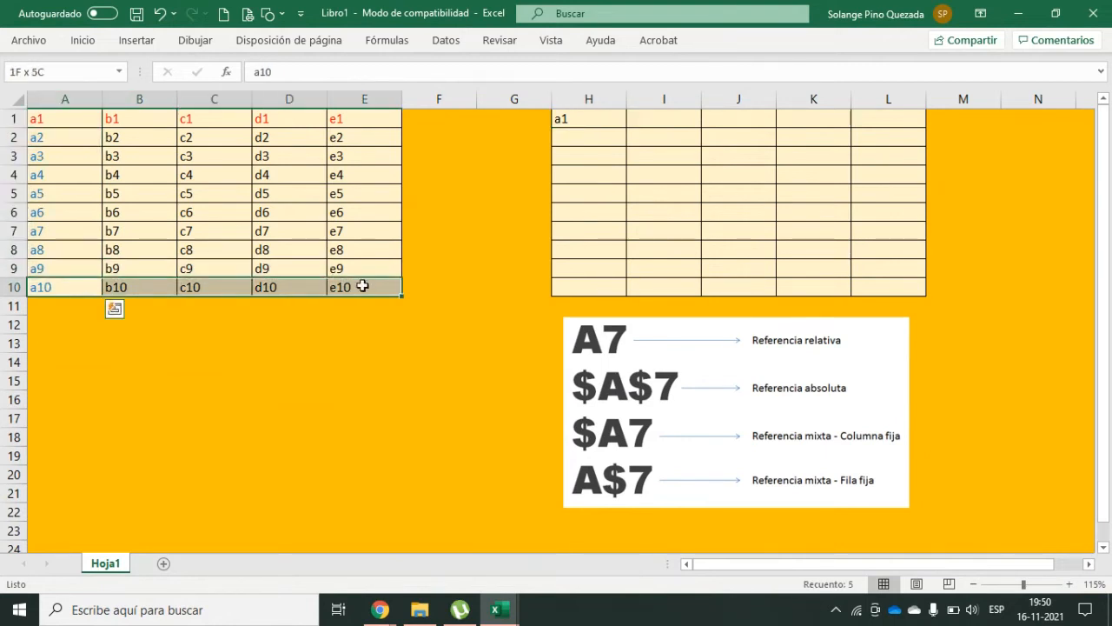
click(601, 118)
drag(626, 127, 627, 166)
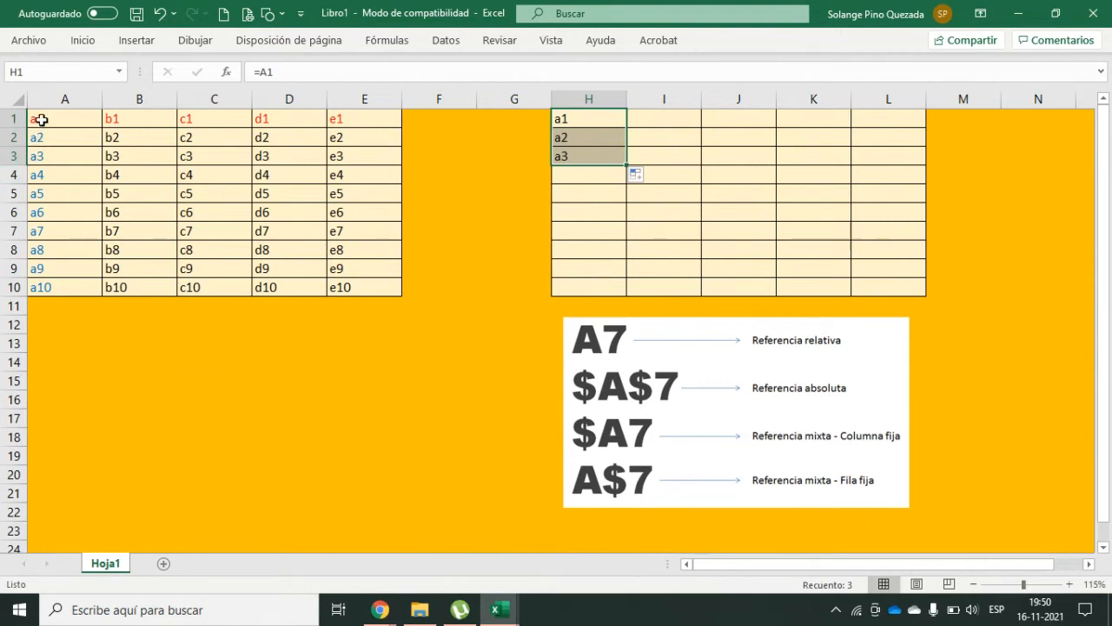
double_click(595, 150)
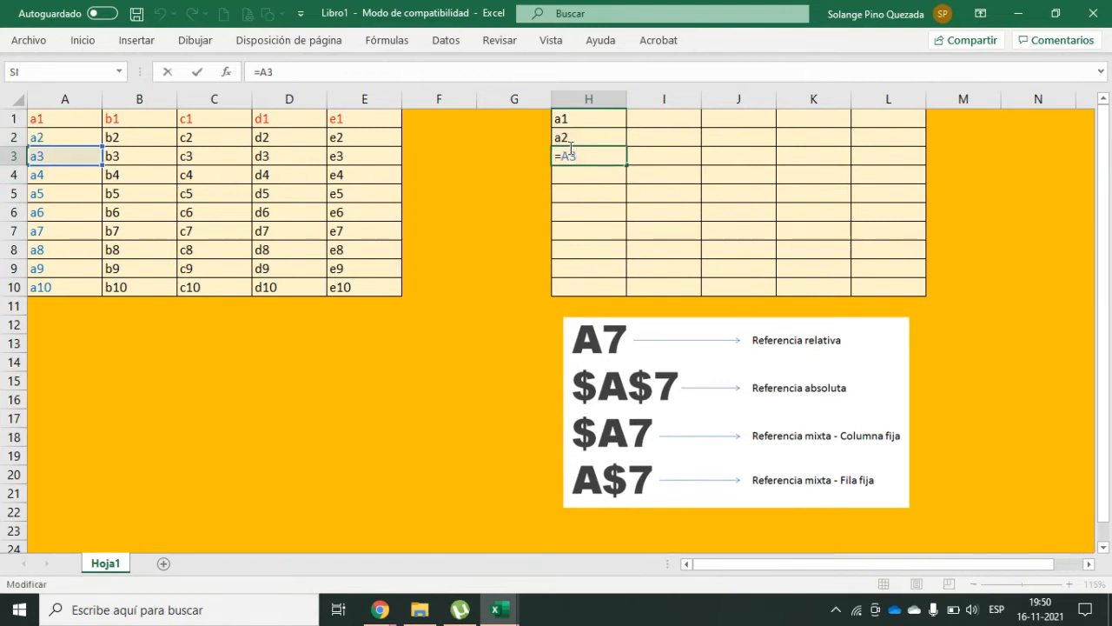
click(571, 139)
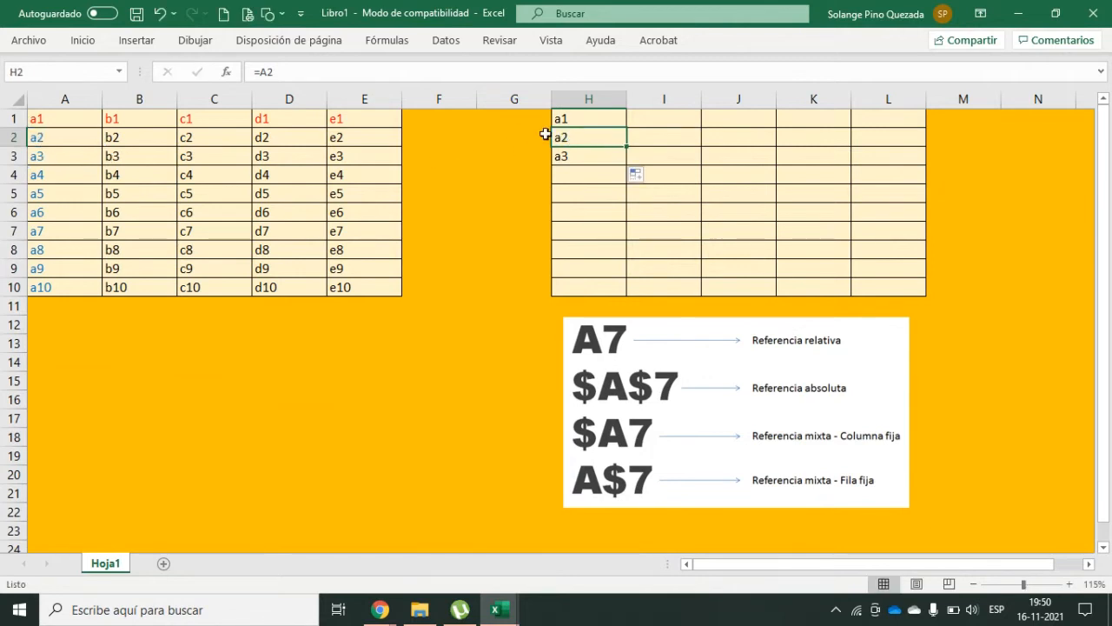
Fill the H1 formula across row 1 through K1 and check the copied references in I1, J1 and K1.
click(576, 115)
drag(626, 128, 847, 129)
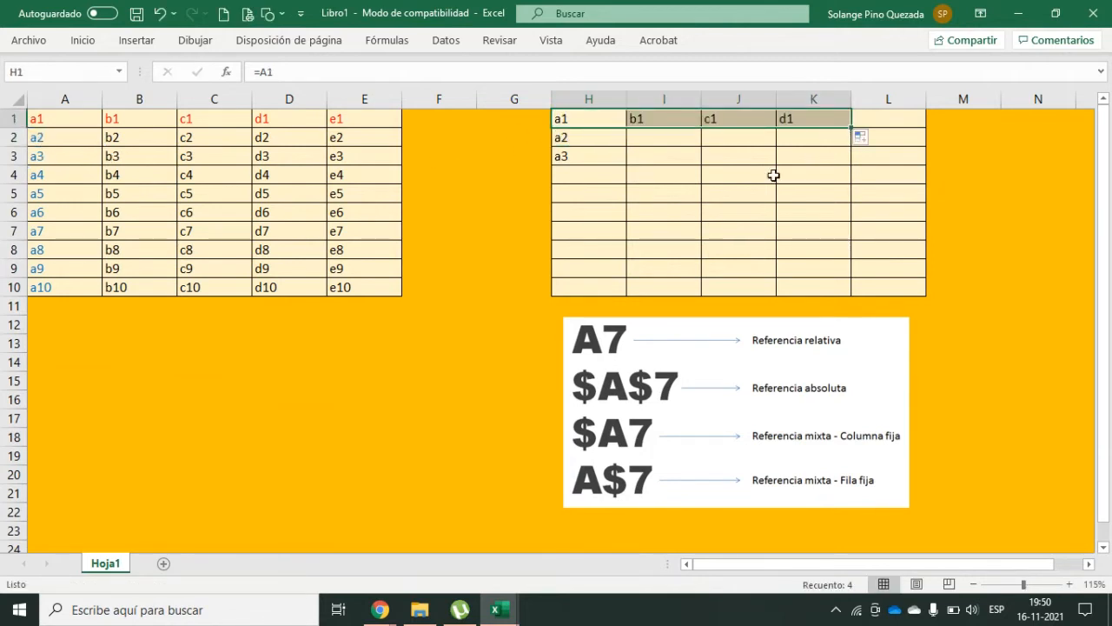
double_click(651, 116)
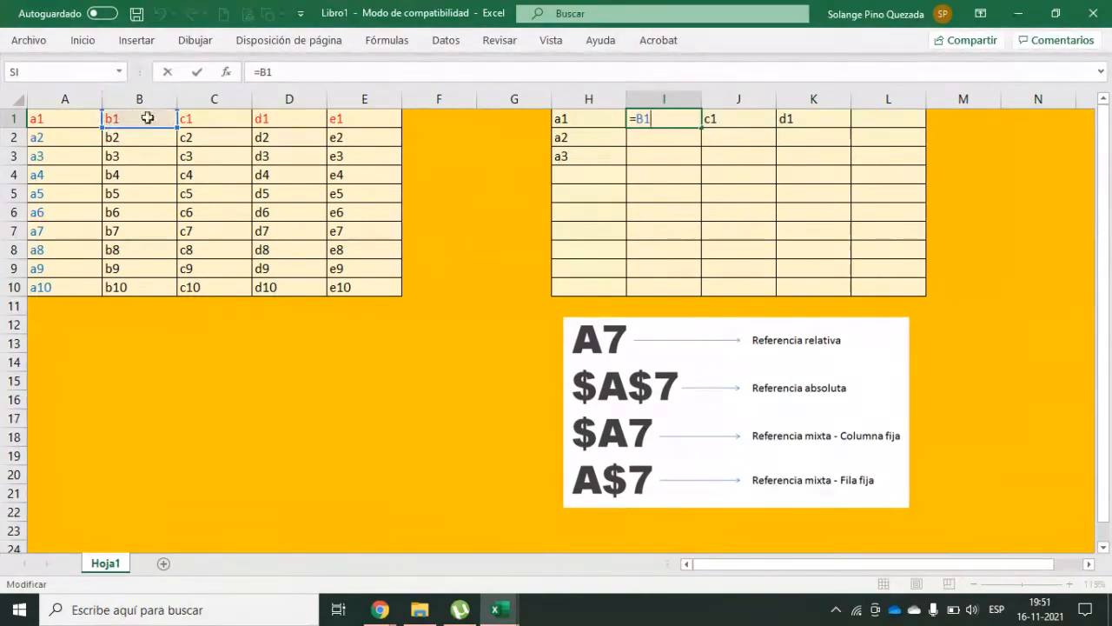
double_click(718, 116)
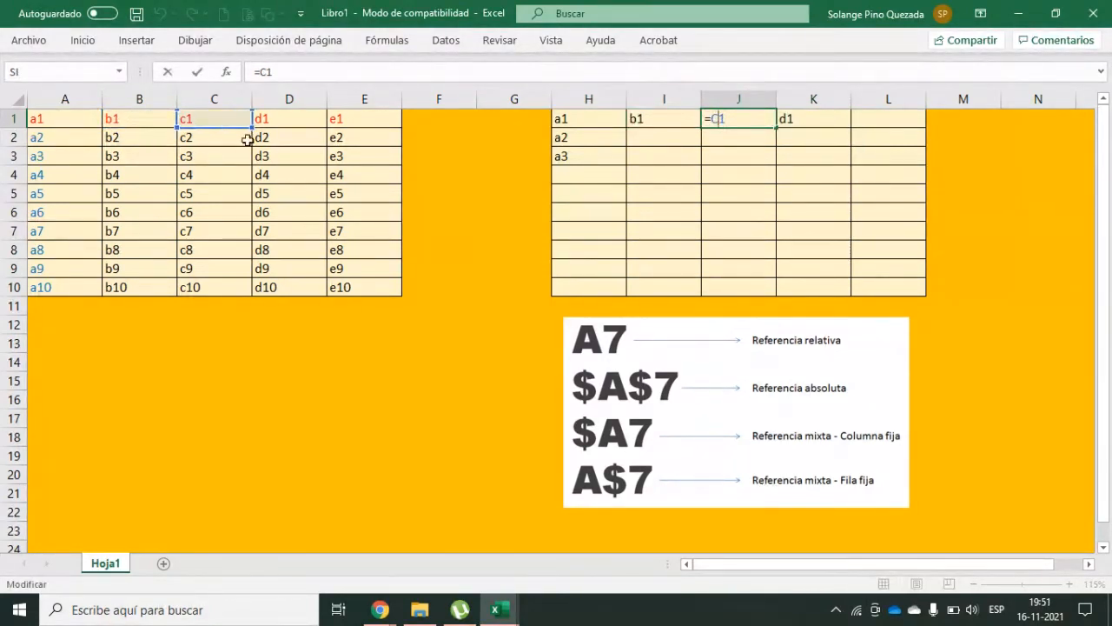
double_click(816, 117)
key(Escape)
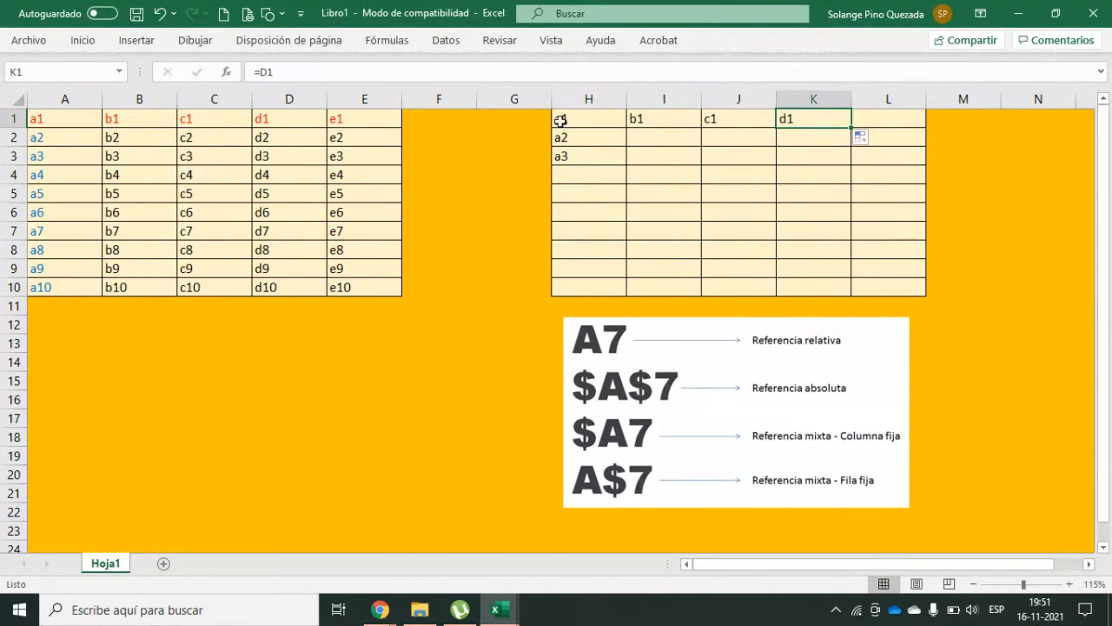
Examine the formulas in H1 to K1 and in H2 and H3, comparing which source cell each one references.
drag(561, 121, 815, 121)
click(794, 138)
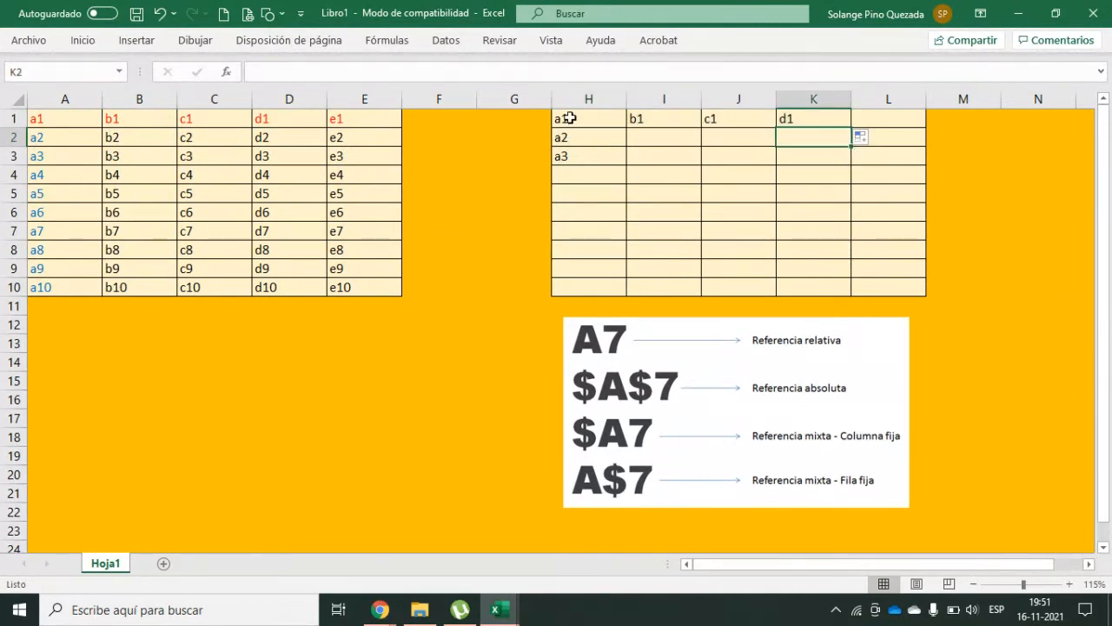
double_click(569, 118)
key(Escape)
double_click(647, 117)
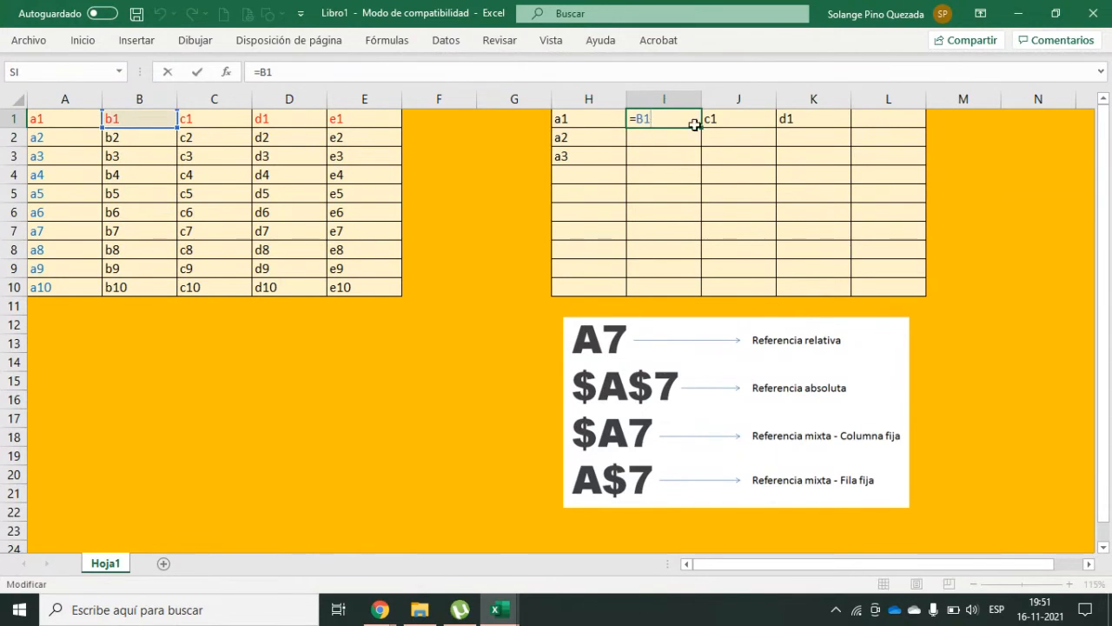
key(Escape)
double_click(738, 117)
key(Escape)
double_click(804, 116)
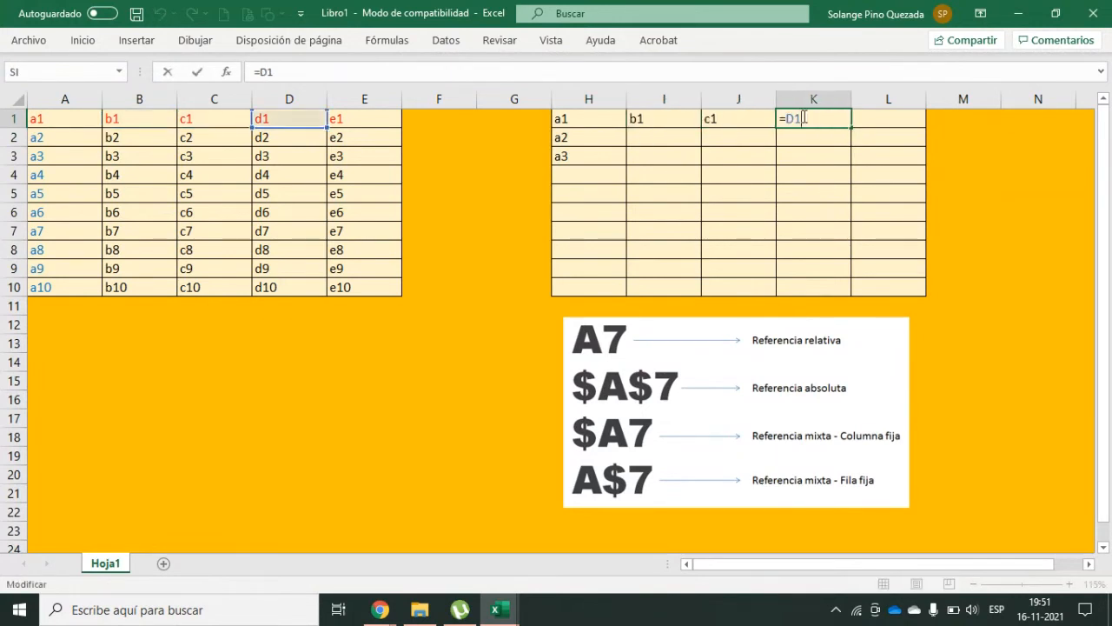
key(Escape)
double_click(575, 138)
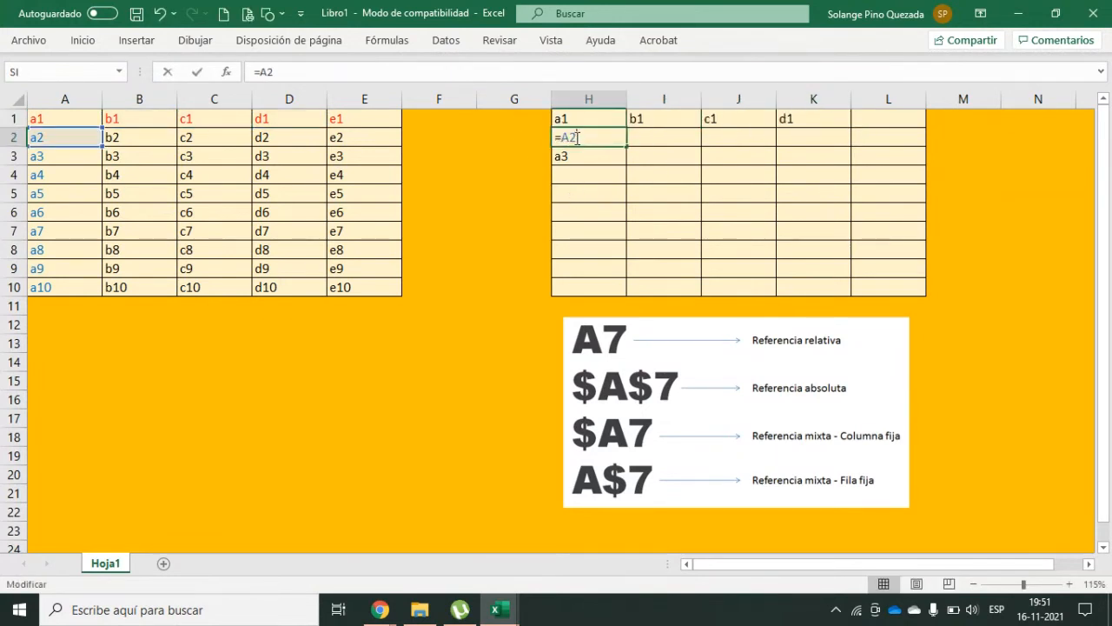
key(Escape)
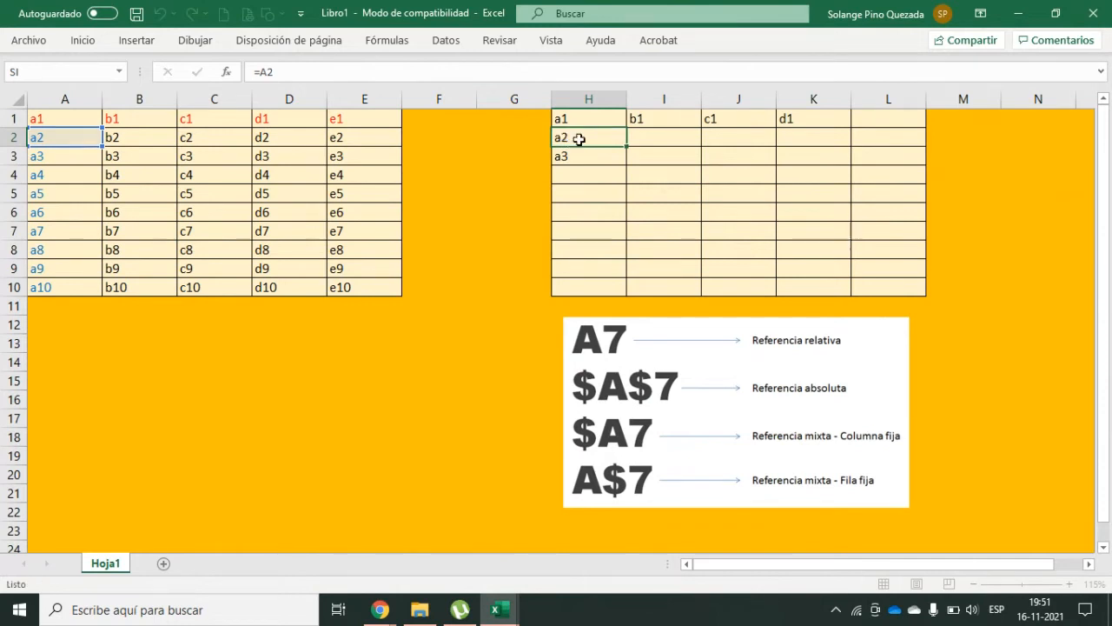
double_click(584, 155)
key(Escape)
Fill the relative formula from H1 across the whole bordered range H1:L10.
drag(600, 118, 908, 294)
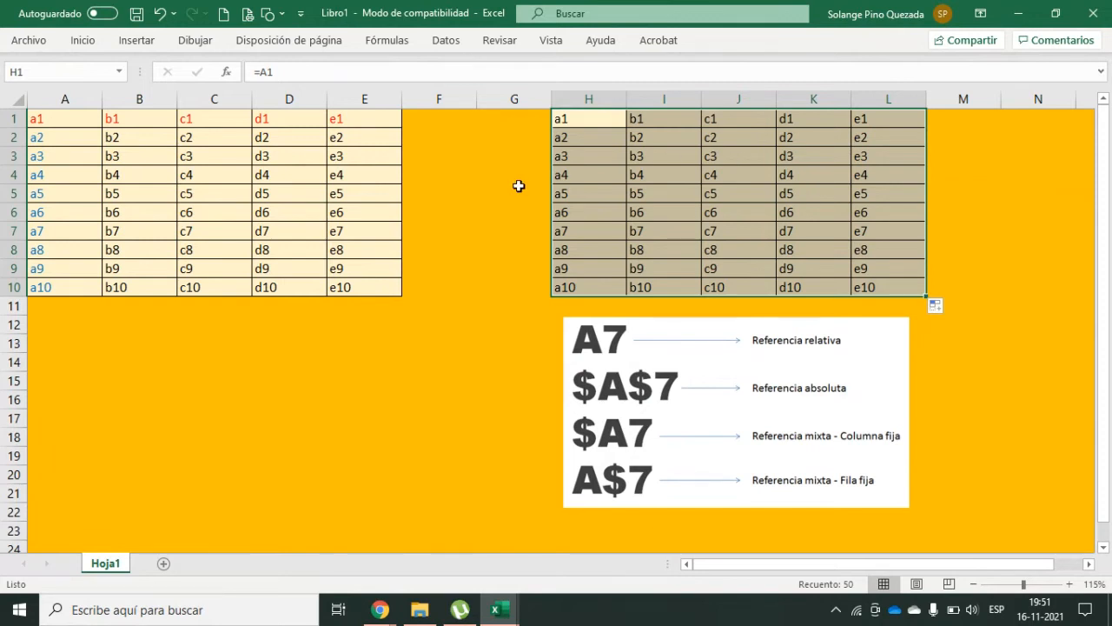
Examine how the column letters advance across the sheet, starting from column A.
click(74, 99)
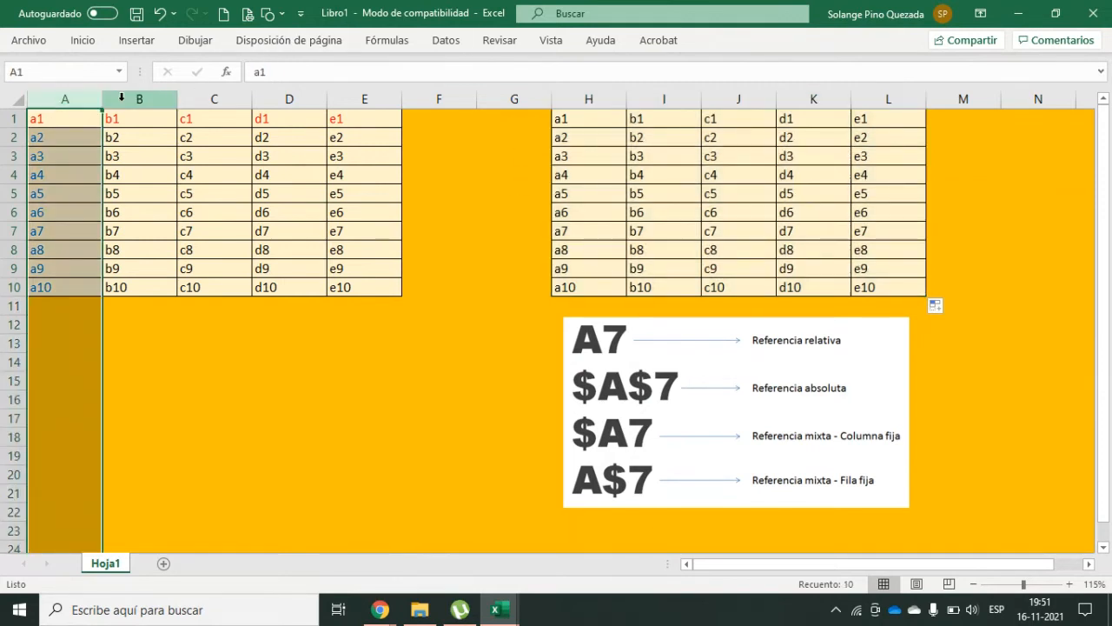
key(Right)
key(Right)
key(Right)
key(Right)
key(Right)
key(Right)
key(Right)
key(Right)
key(Right)
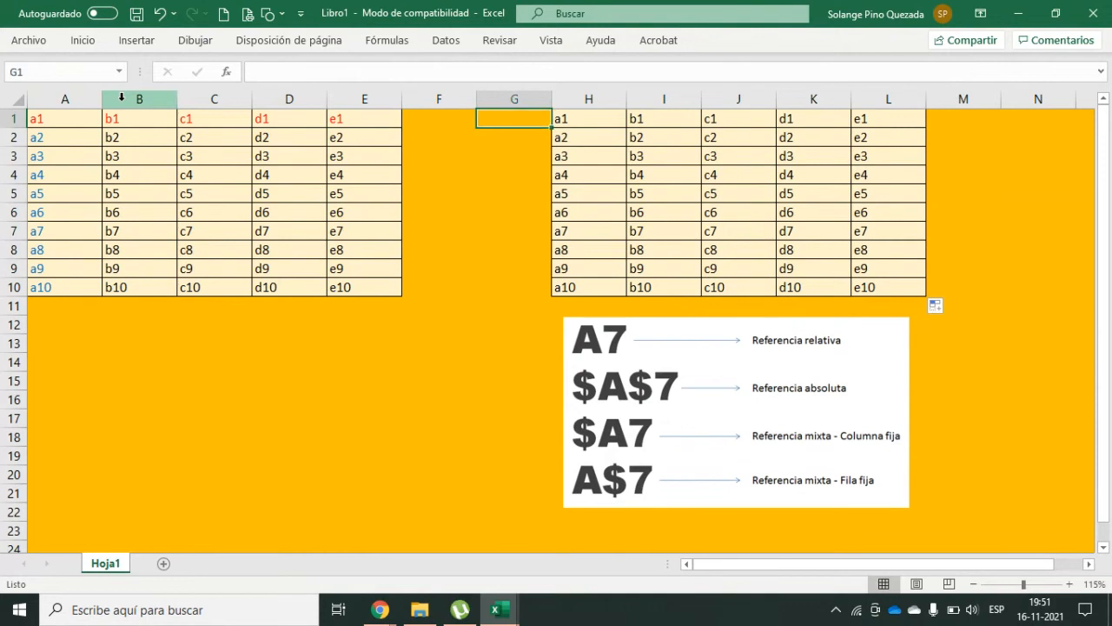
key(ctrl+Home)
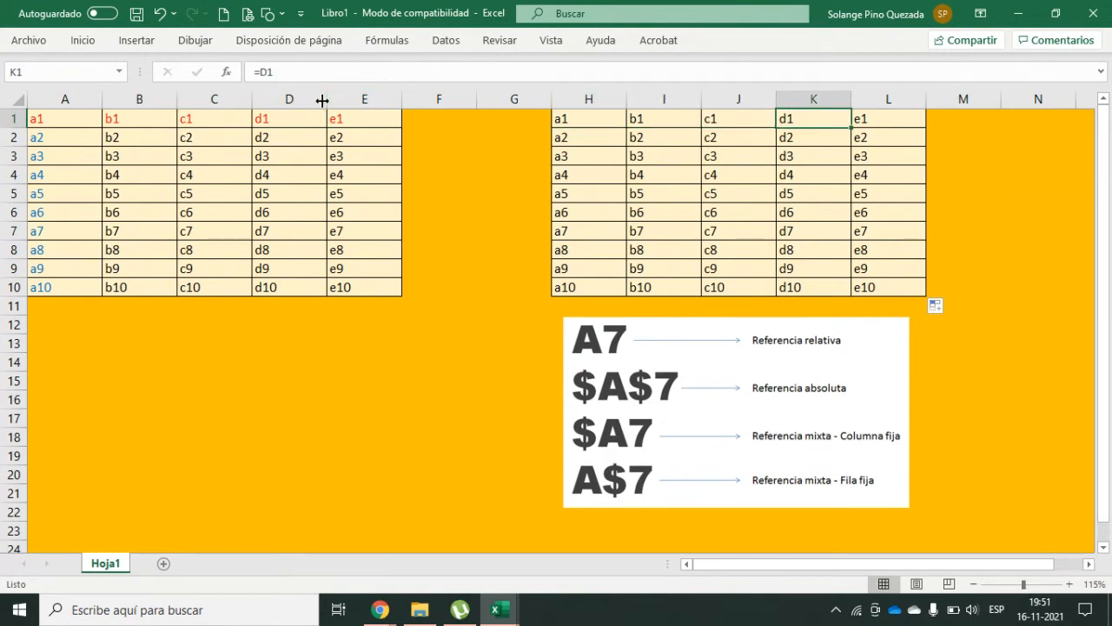
drag(322, 99, 686, 99)
click(93, 340)
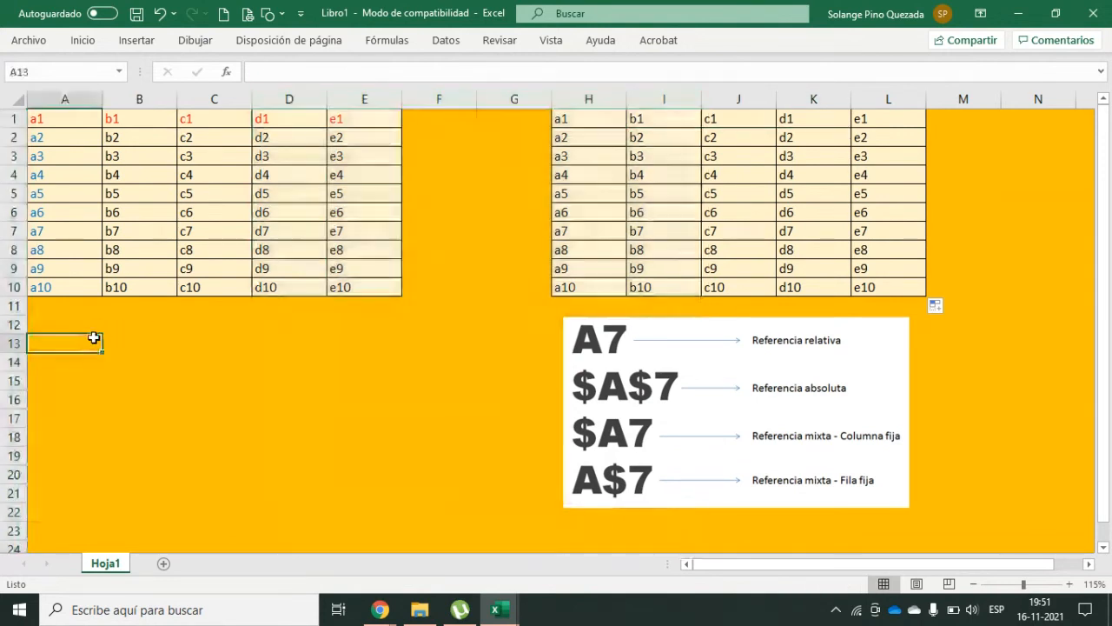
Highlight rows 8 to 17 to examine the row sequence and review the relative formula in H1.
drag(12, 249, 8, 426)
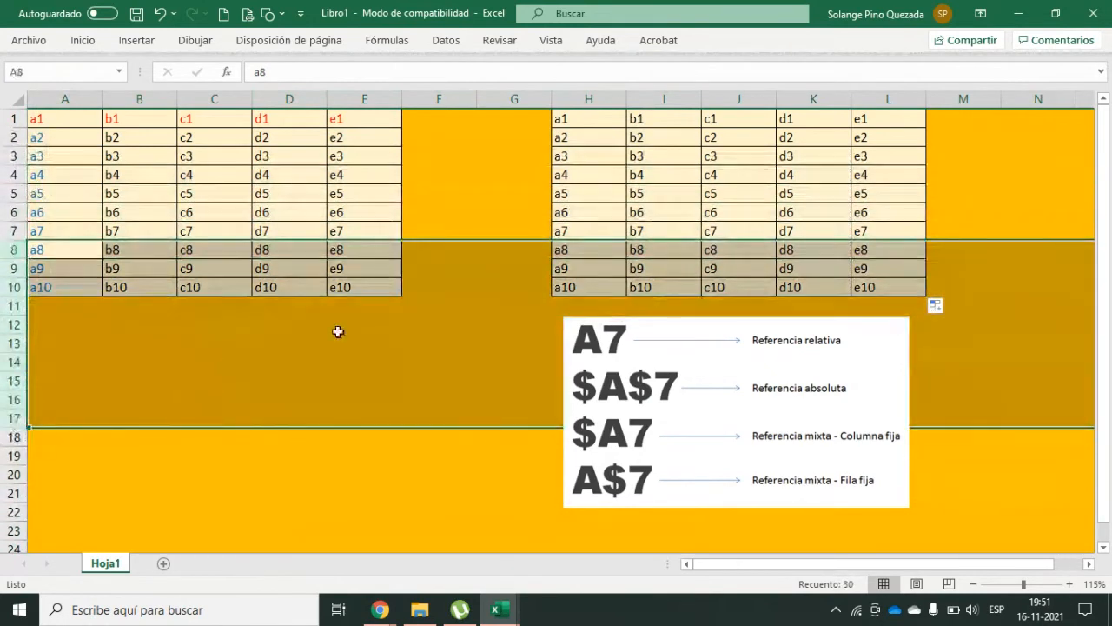
click(338, 330)
click(578, 119)
double_click(584, 119)
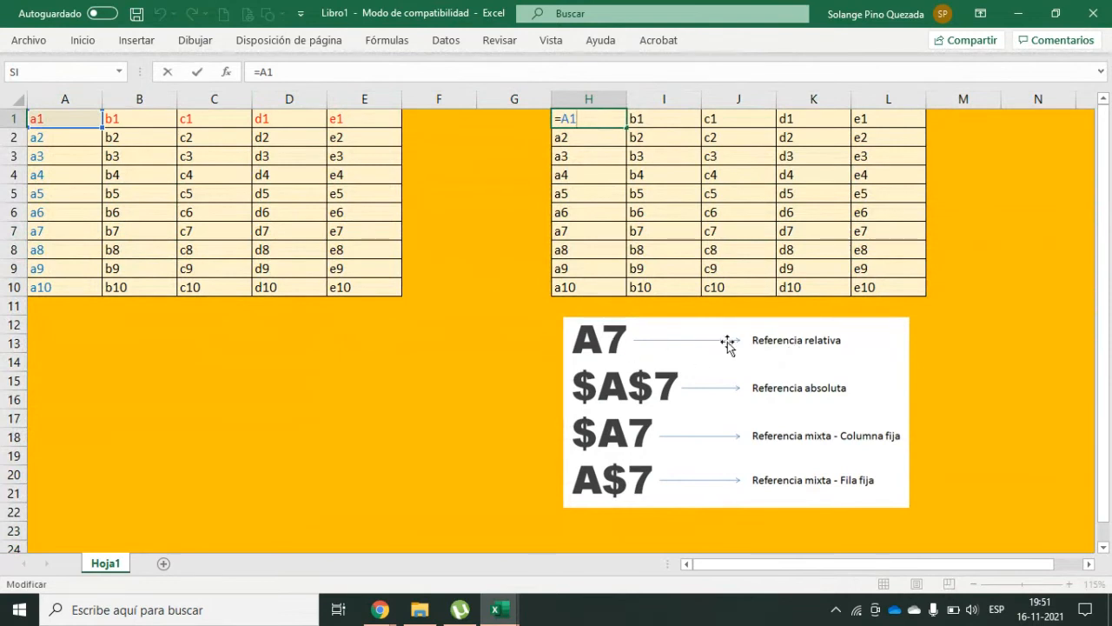
key(Escape)
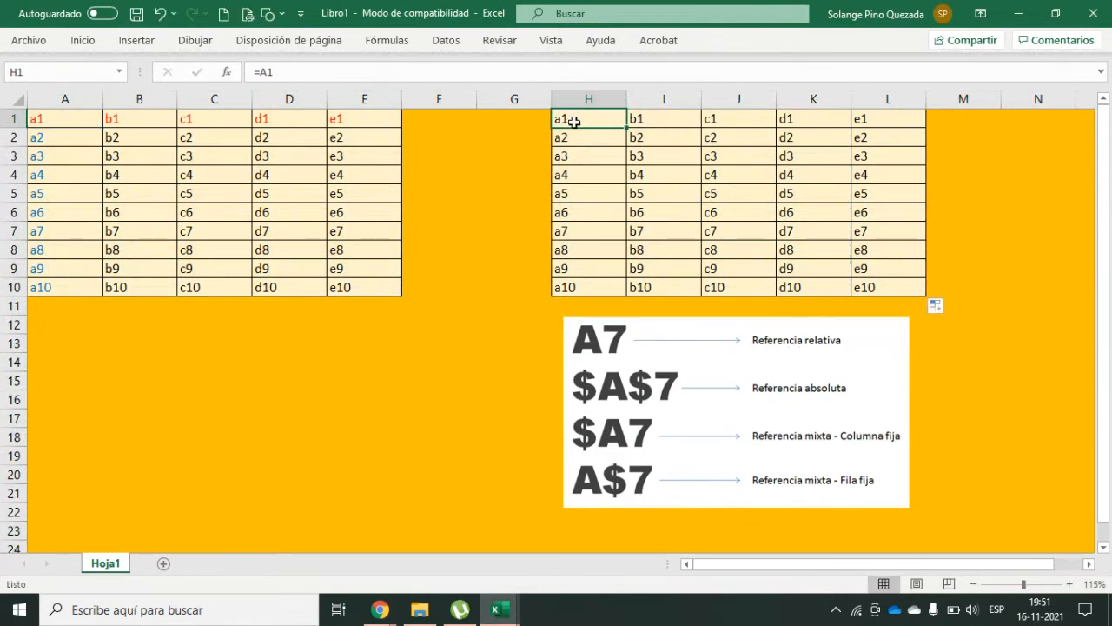
Clear the contents of the range H1:L10.
drag(573, 118, 873, 280)
key(Delete)
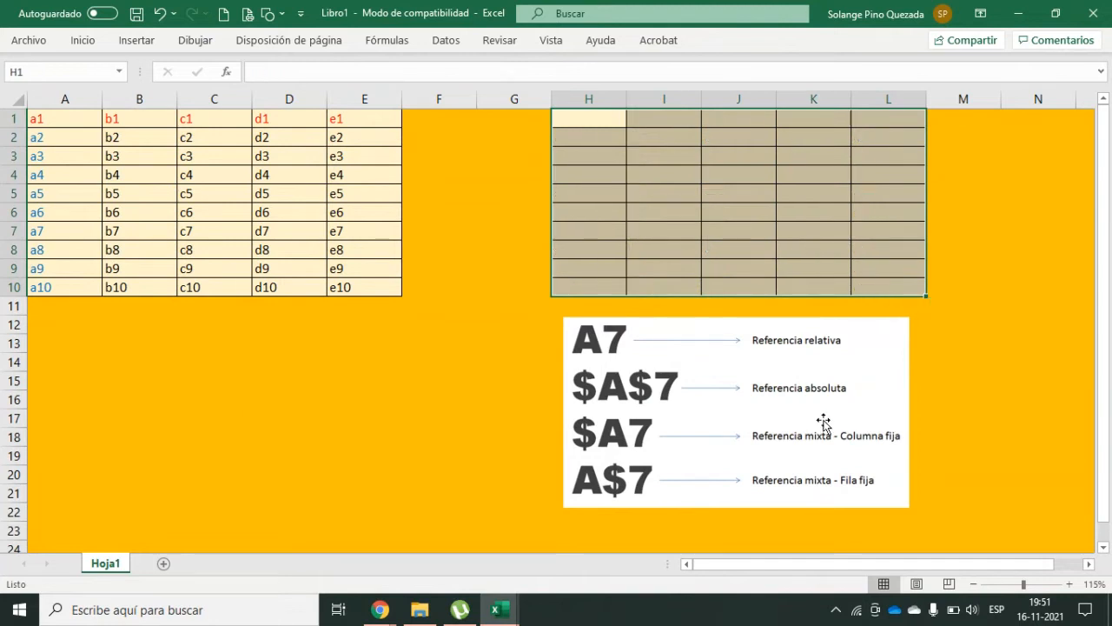
Enter the absolute reference =$A$1 in cell H1, highlighting its fixed column and fixed row parts before confirming.
click(566, 118)
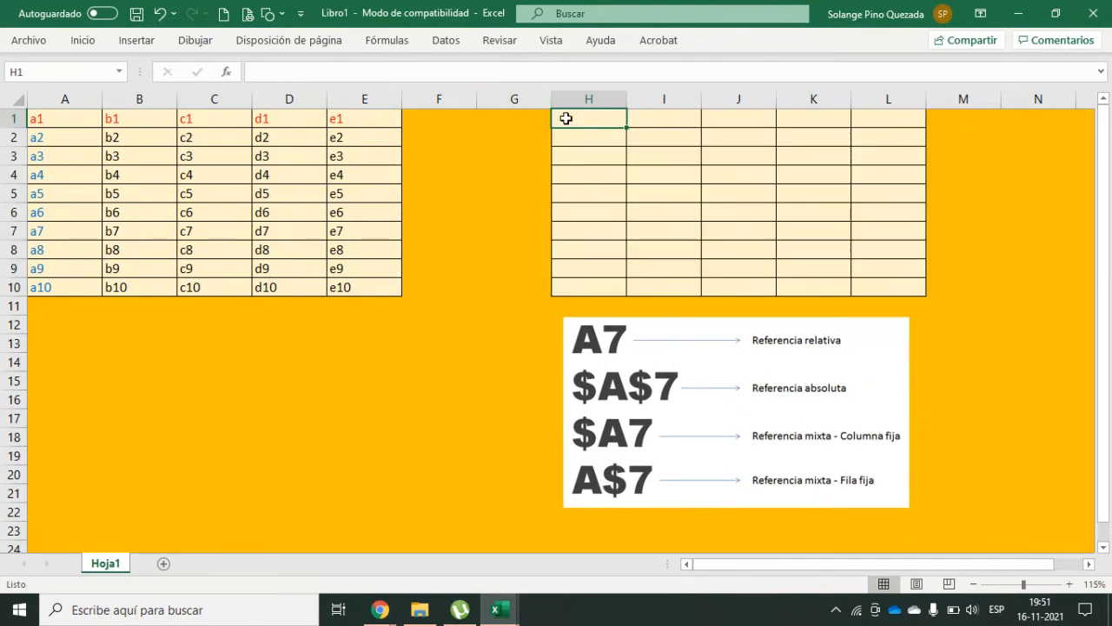
text(=)
click(42, 115)
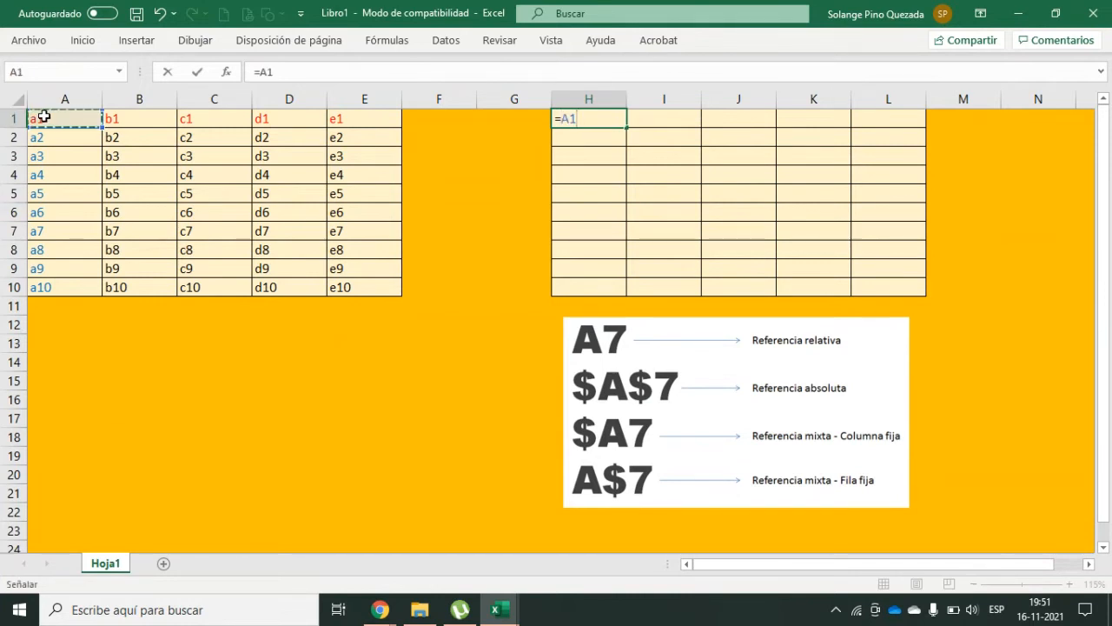
key(F4)
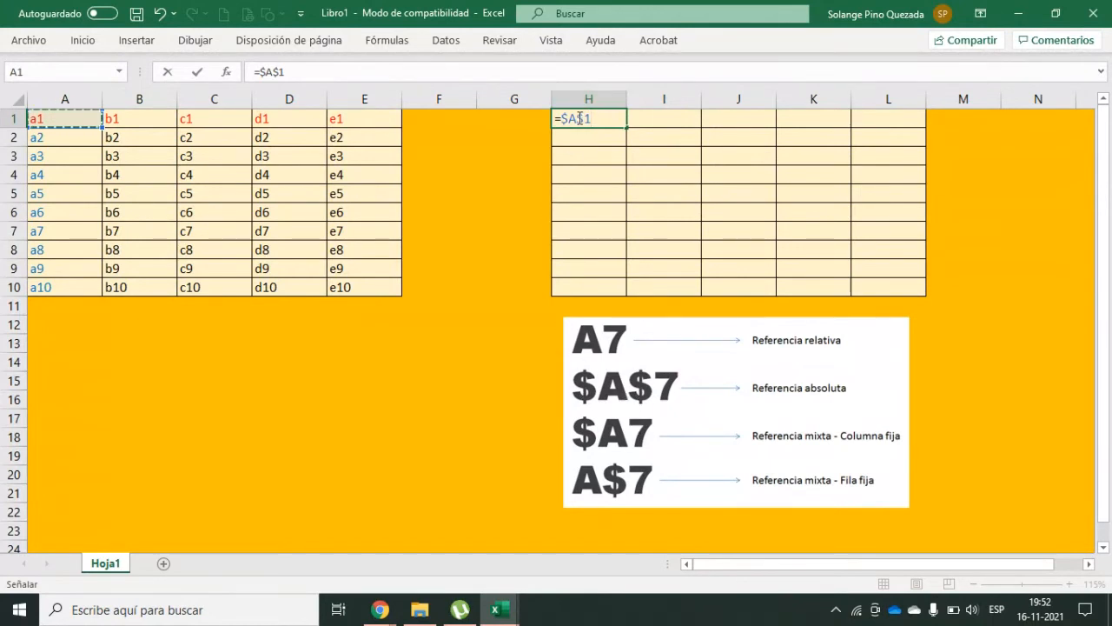
drag(561, 118, 572, 138)
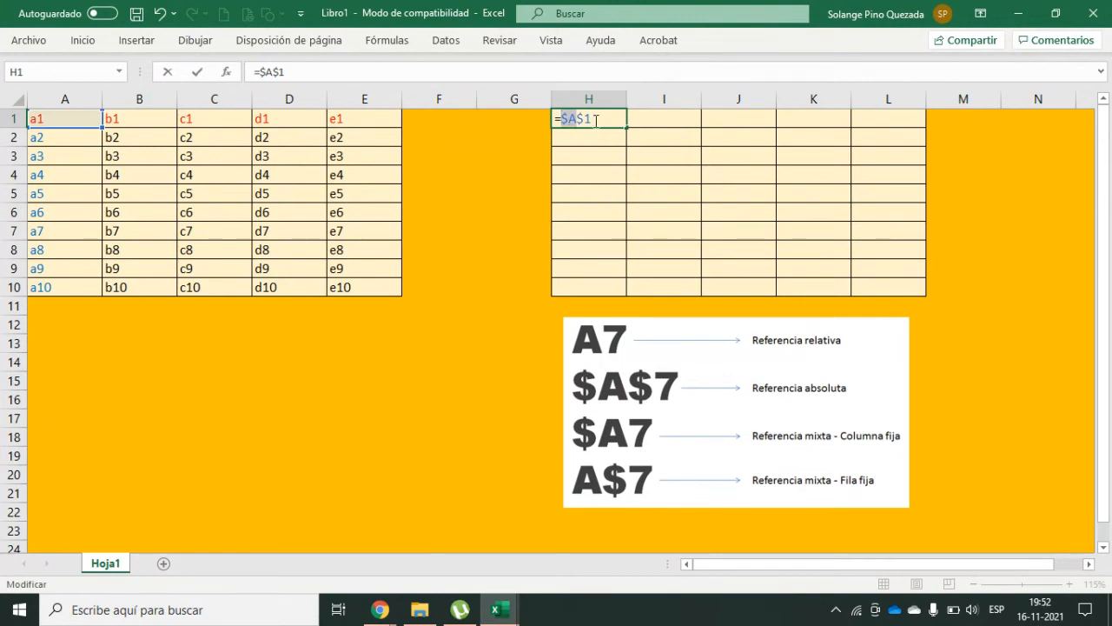
click(589, 118)
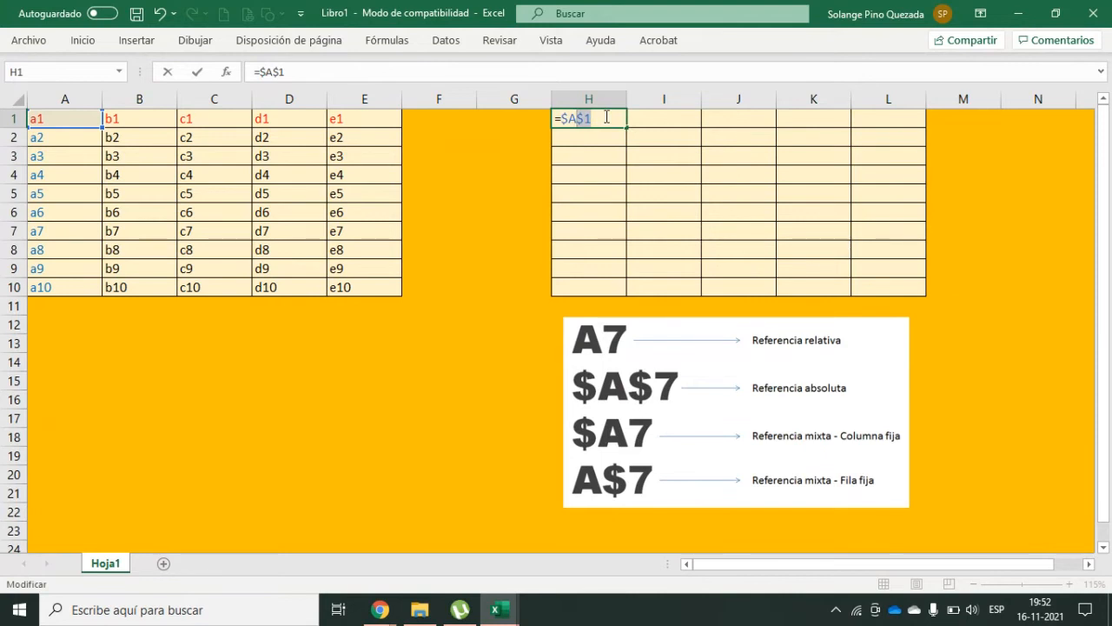
key(Return)
click(604, 116)
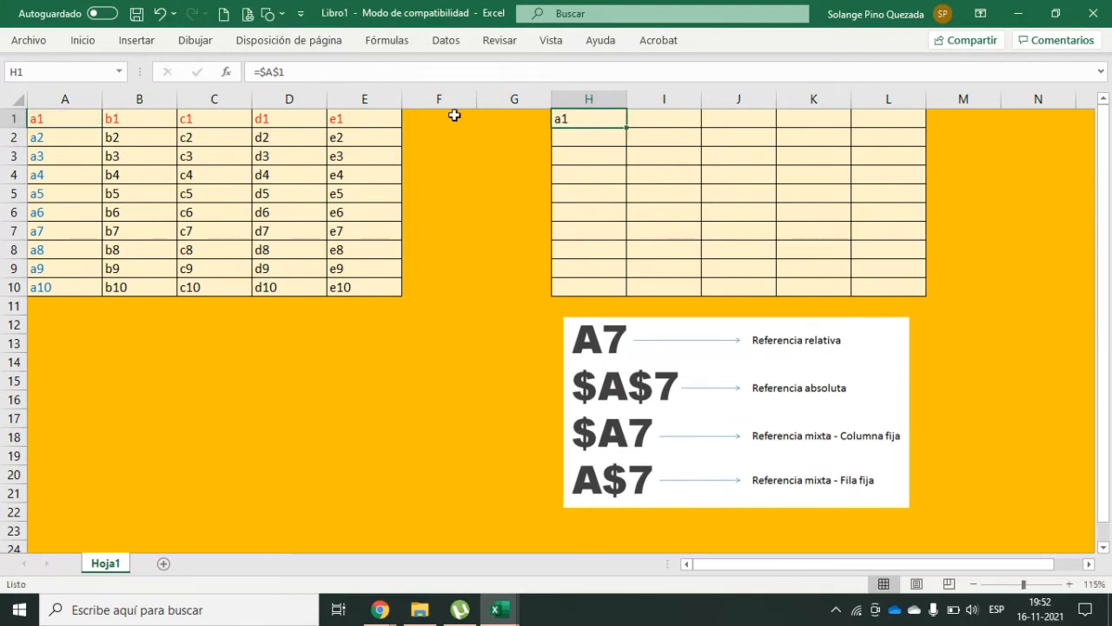
Mark cell A1 with freehand strokes of the red drawing pen, circling and underlining it.
click(67, 123)
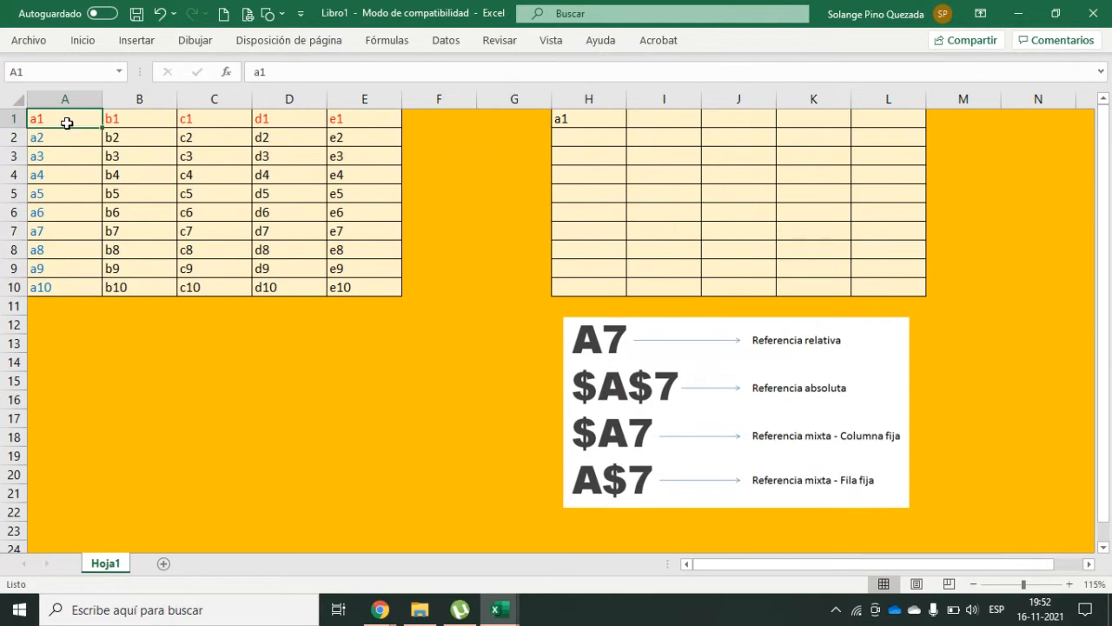
click(196, 41)
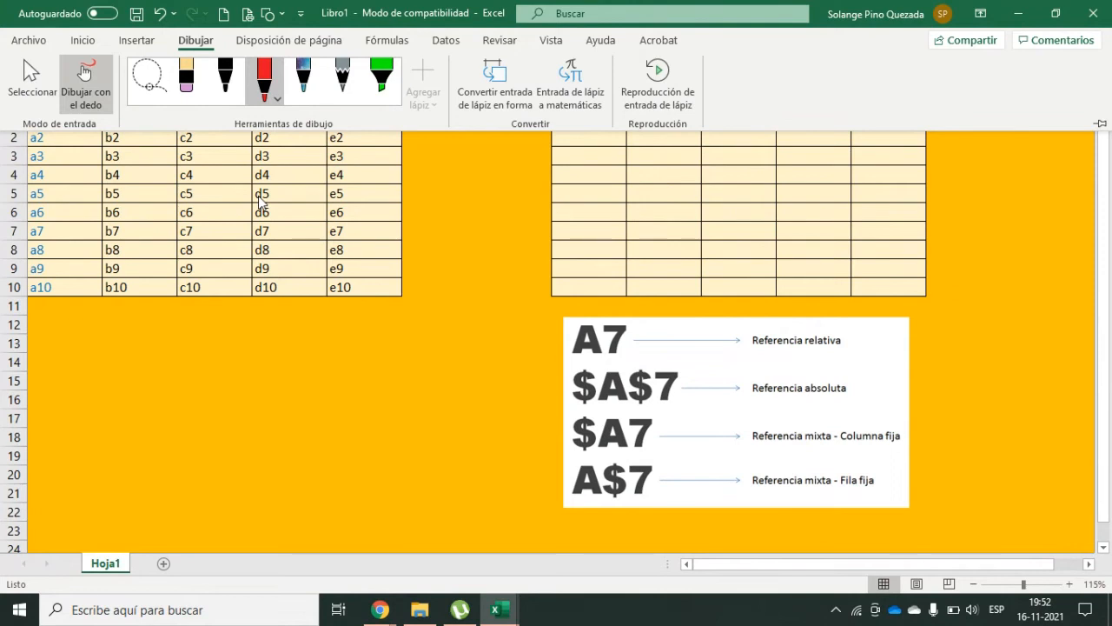
key(ctrl+F1)
key(ctrl+F1)
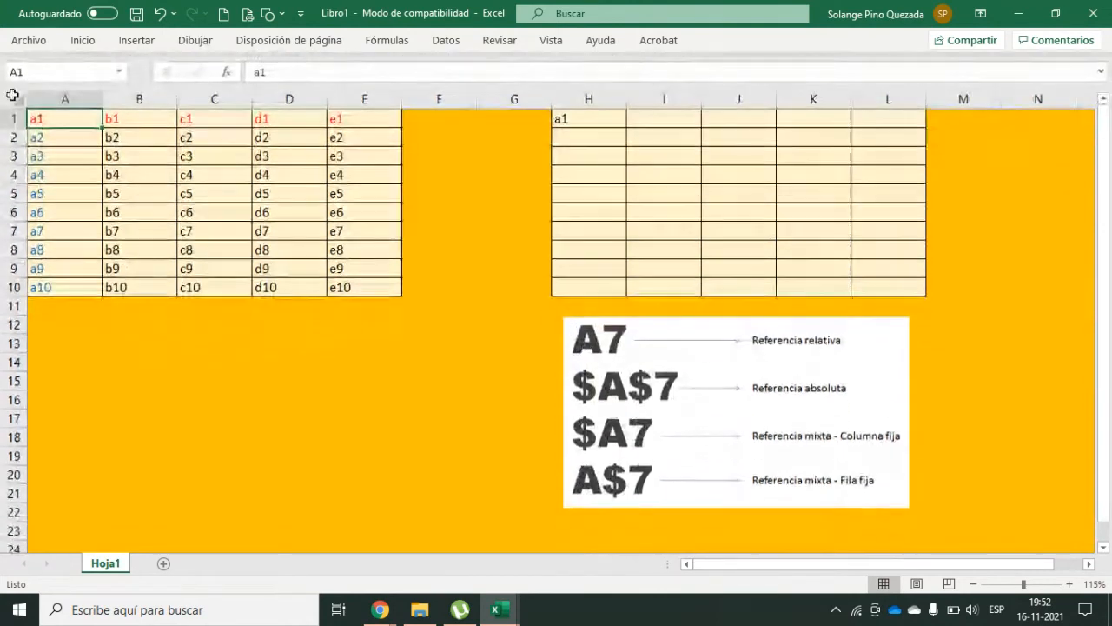
mouse_move(73, 110)
mouse_down()
mouse_move(33, 110)
mouse_move(46, 139)
mouse_move(104, 126)
mouse_move(78, 112)
mouse_move(42, 129)
mouse_up()
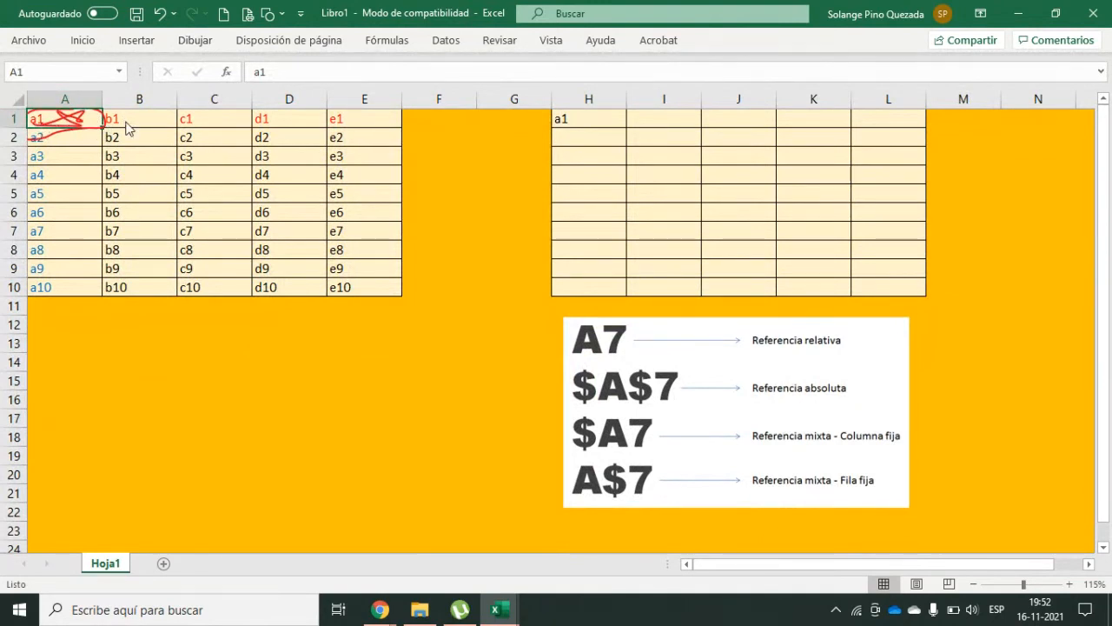
Fill the absolute reference from H1 across H1:L10 and delete the red ink drawing over cell A1.
click(597, 119)
drag(626, 127, 894, 292)
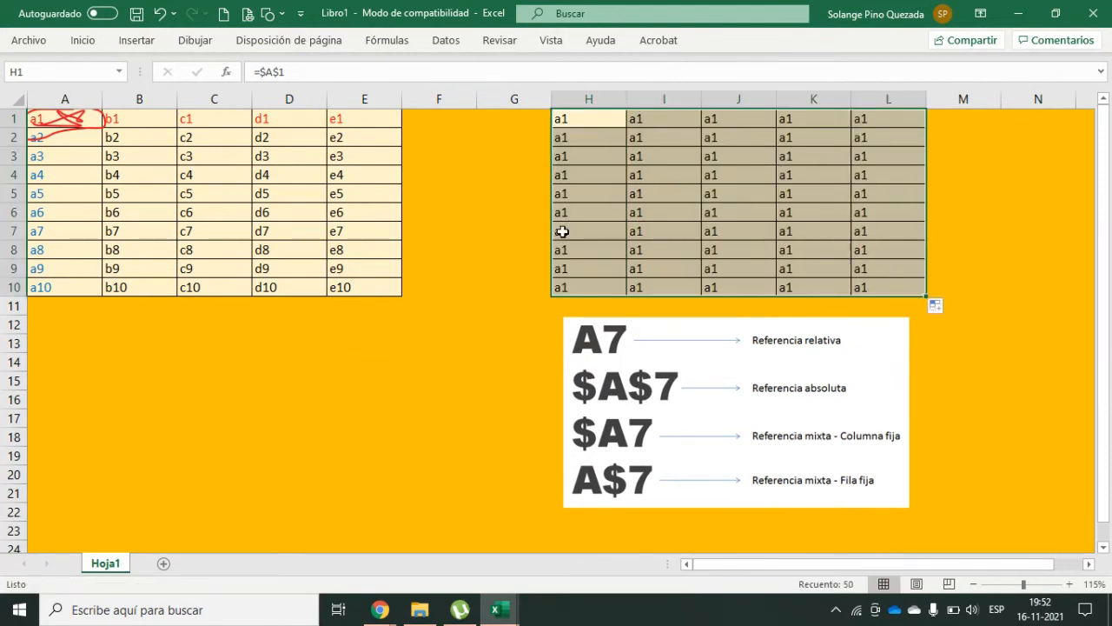
click(65, 122)
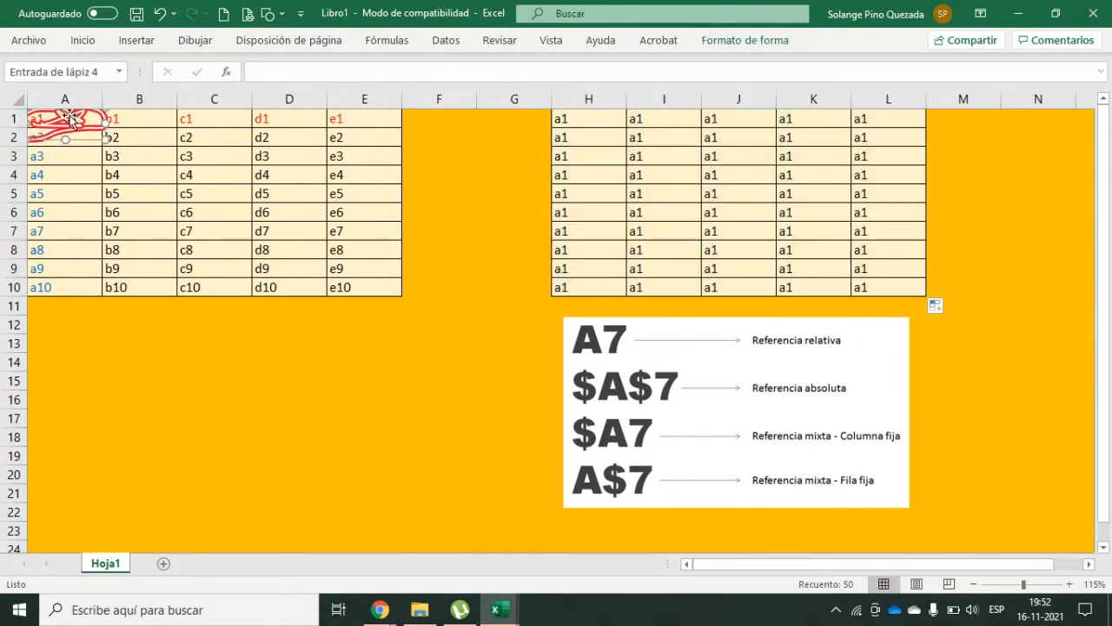
key(Delete)
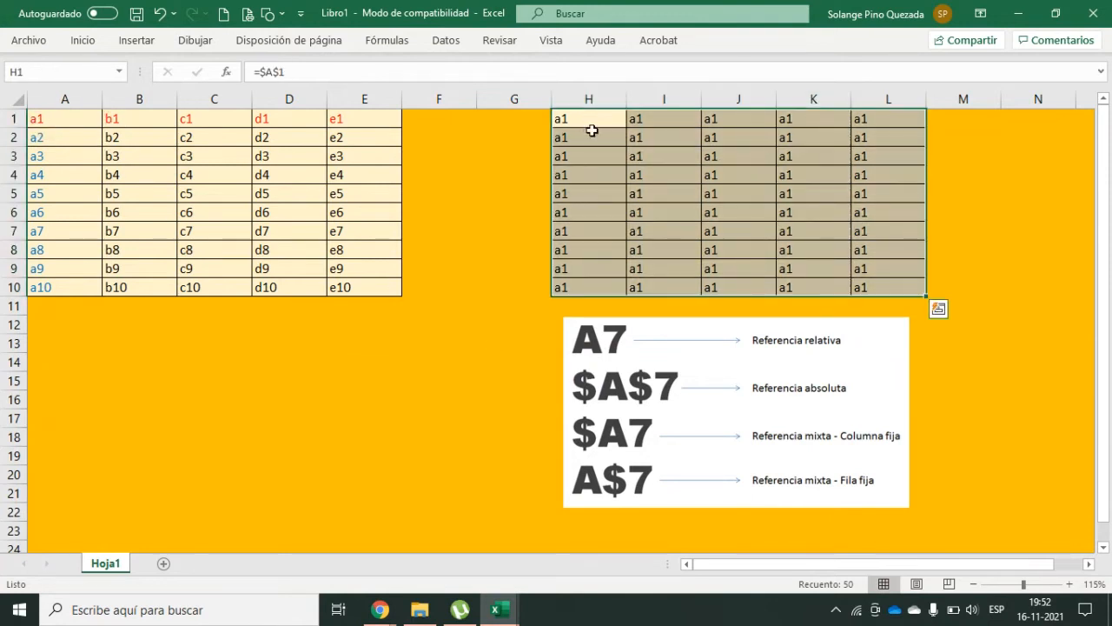
Check the copied absolute references in L10, K9, J7, I5 and H3 against source cell A1.
click(886, 289)
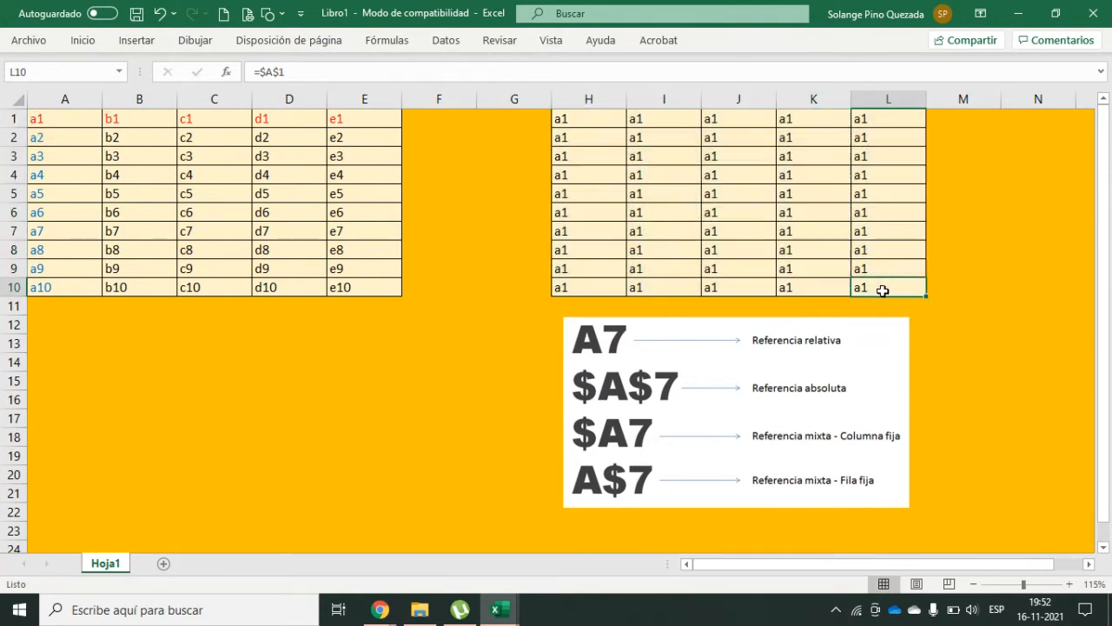
click(39, 115)
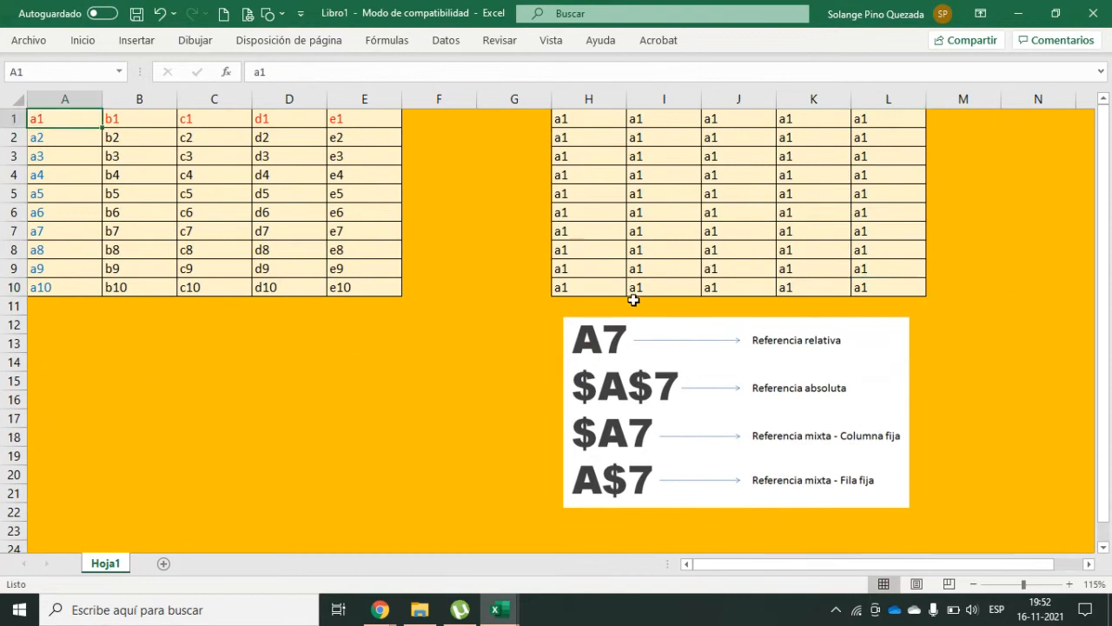
double_click(816, 268)
double_click(727, 231)
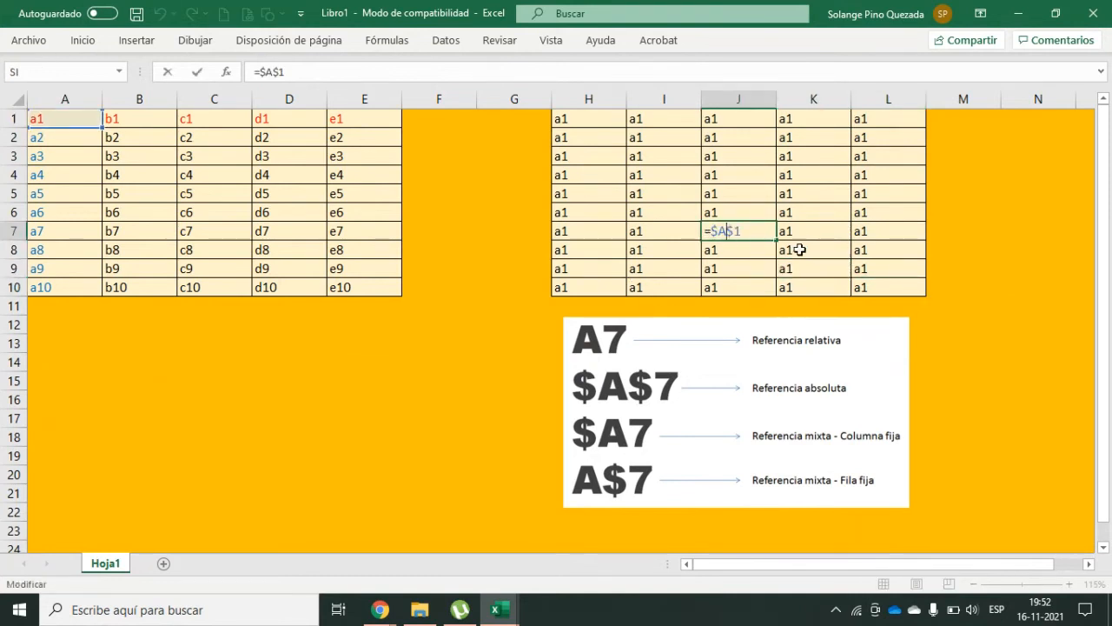
key(Escape)
double_click(663, 189)
key(Escape)
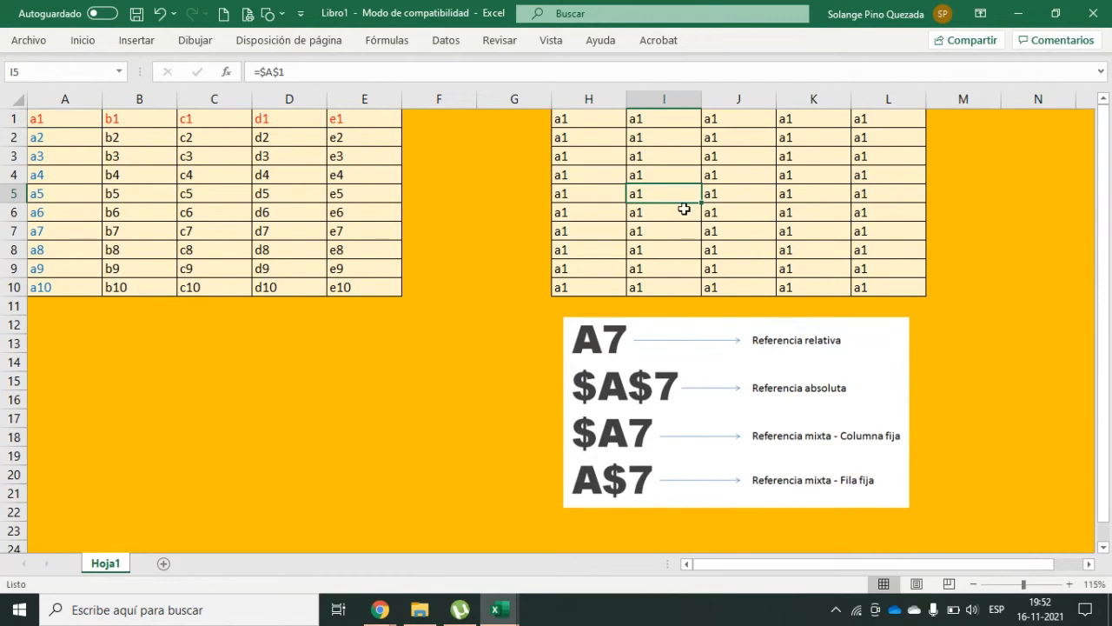
double_click(576, 153)
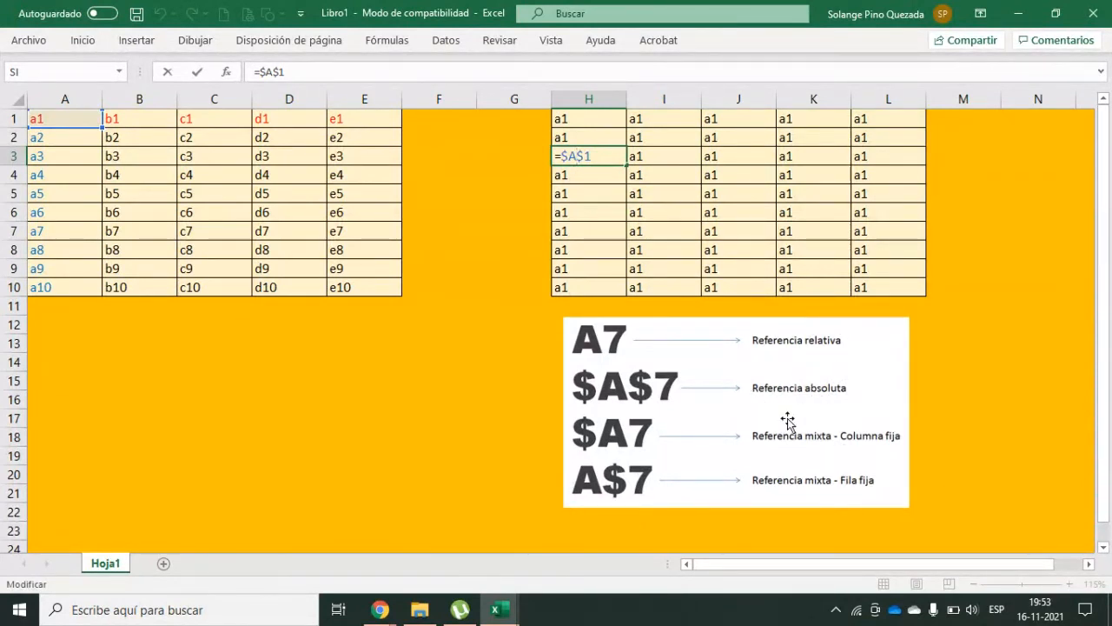
Inspect the formulas in H1, H3, H5, J6 and K9 to see which source cell each one references.
click(578, 122)
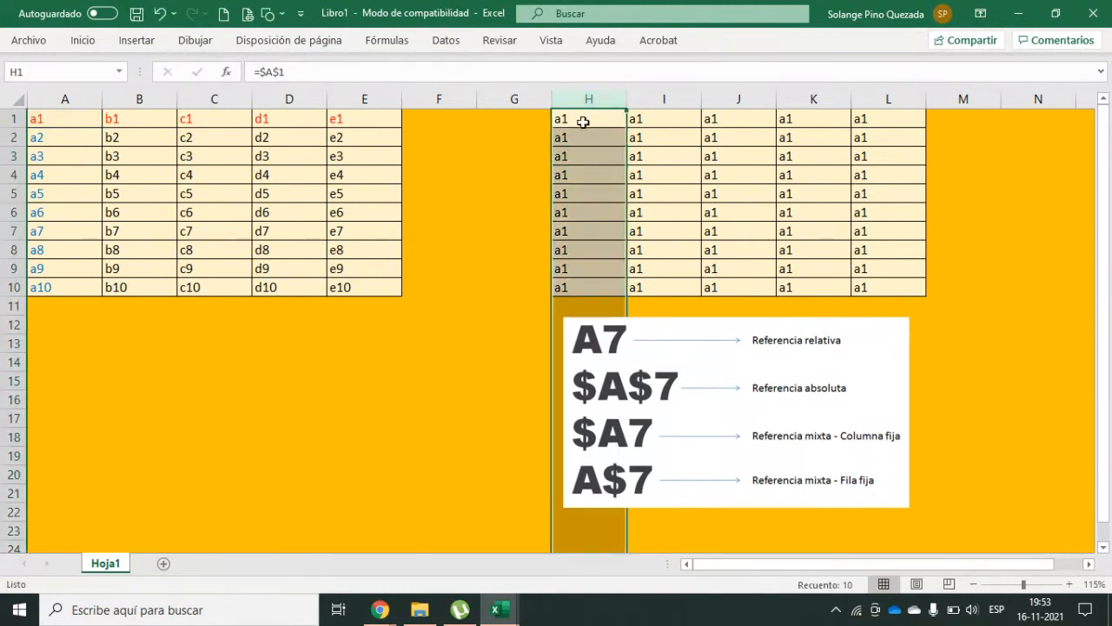
double_click(578, 119)
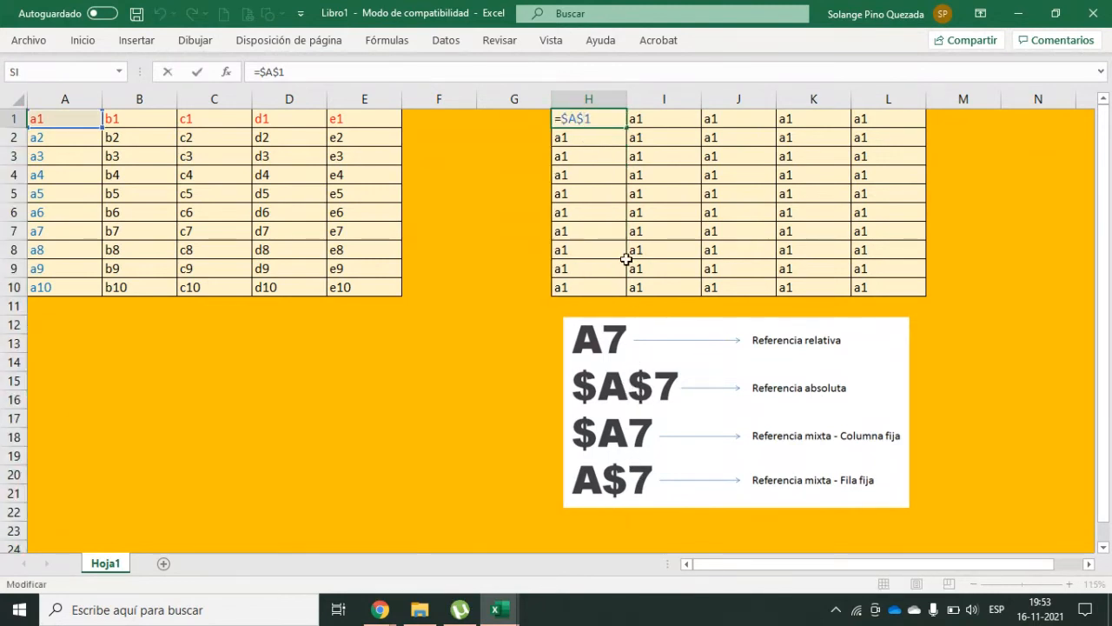
key(Escape)
double_click(578, 157)
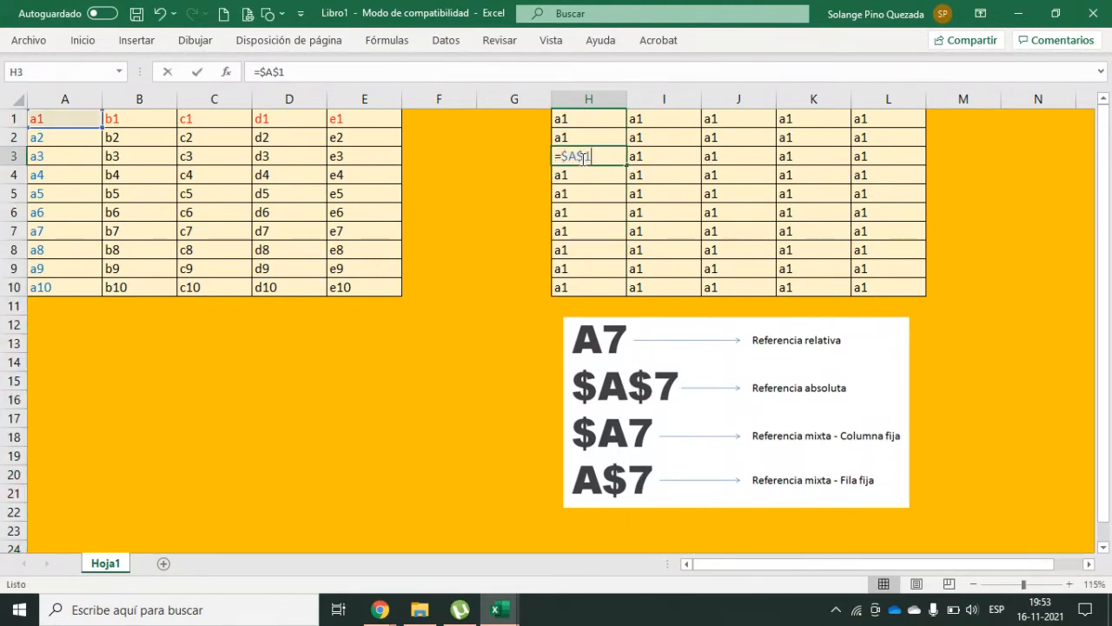
key(Escape)
click(594, 195)
double_click(594, 196)
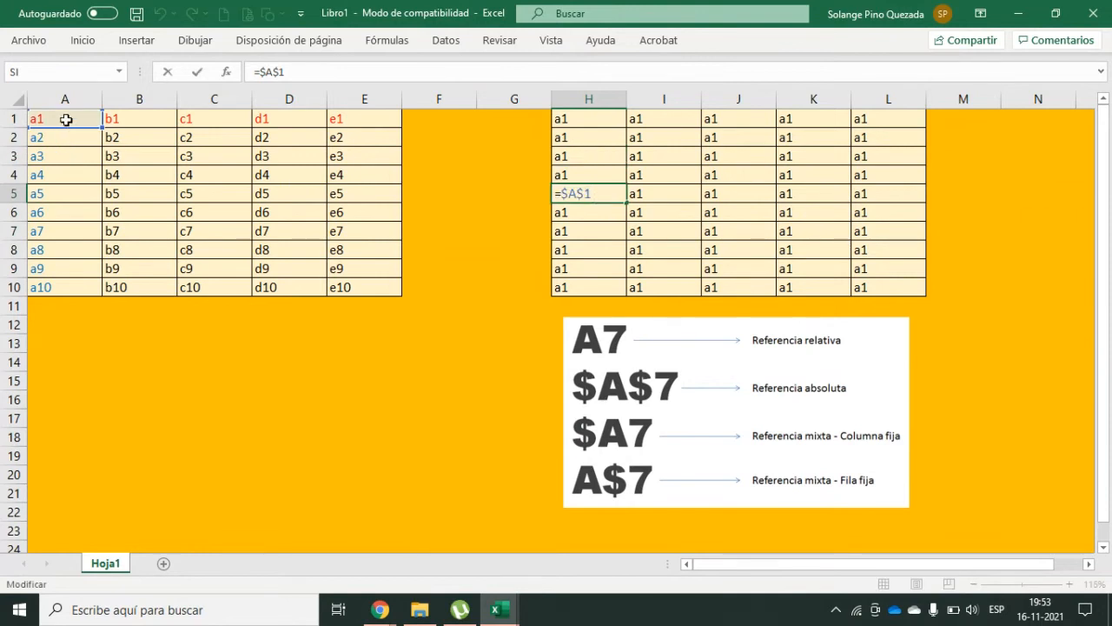
key(Escape)
double_click(755, 217)
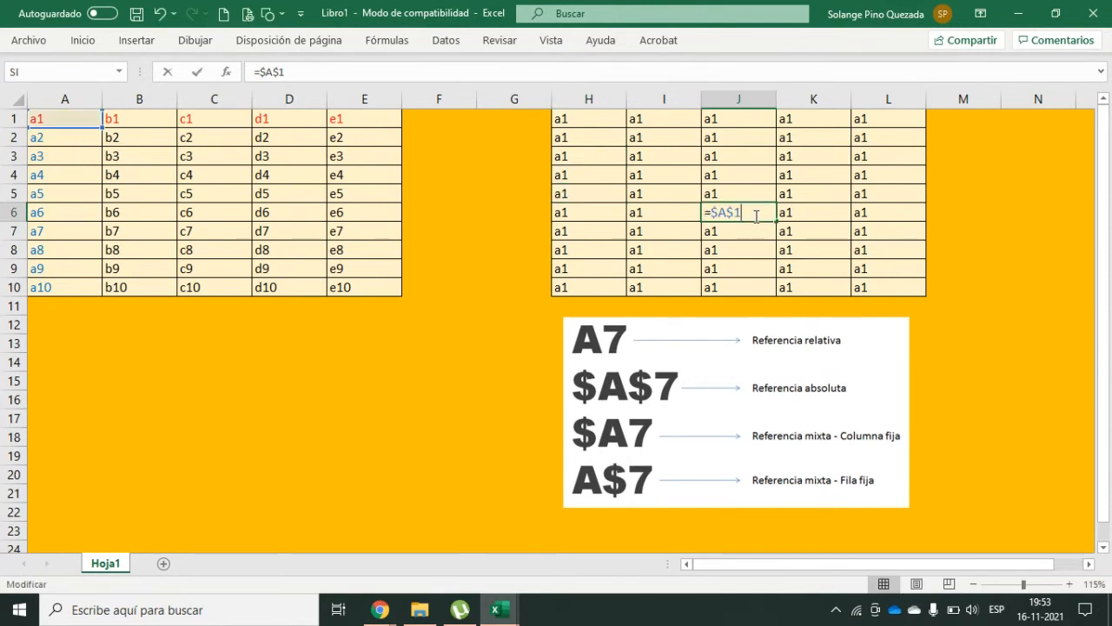
key(Escape)
double_click(800, 269)
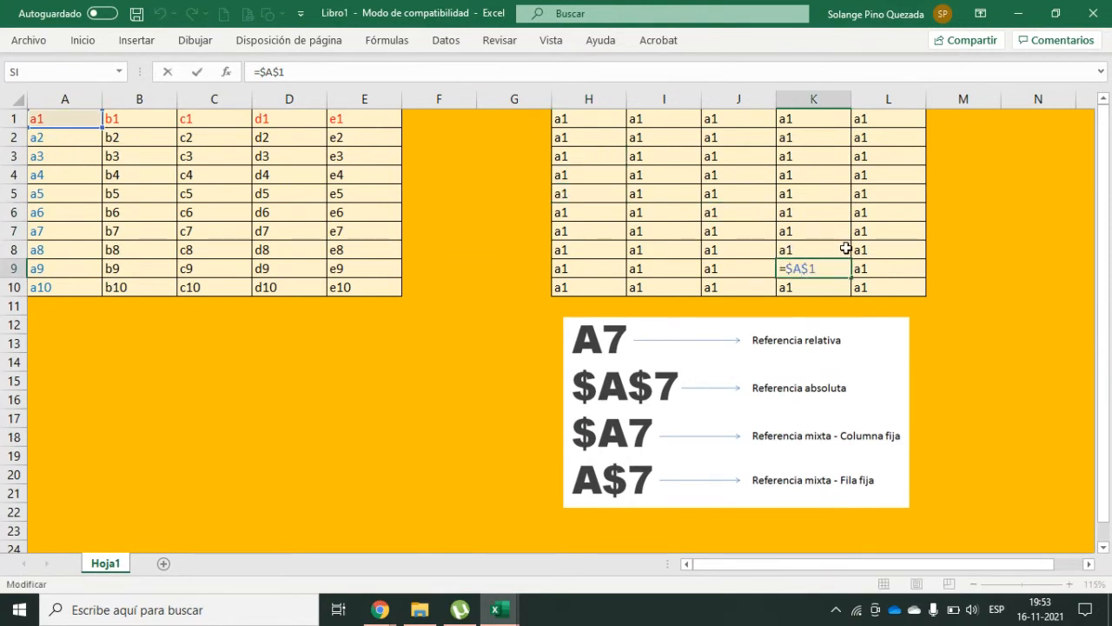
key(Escape)
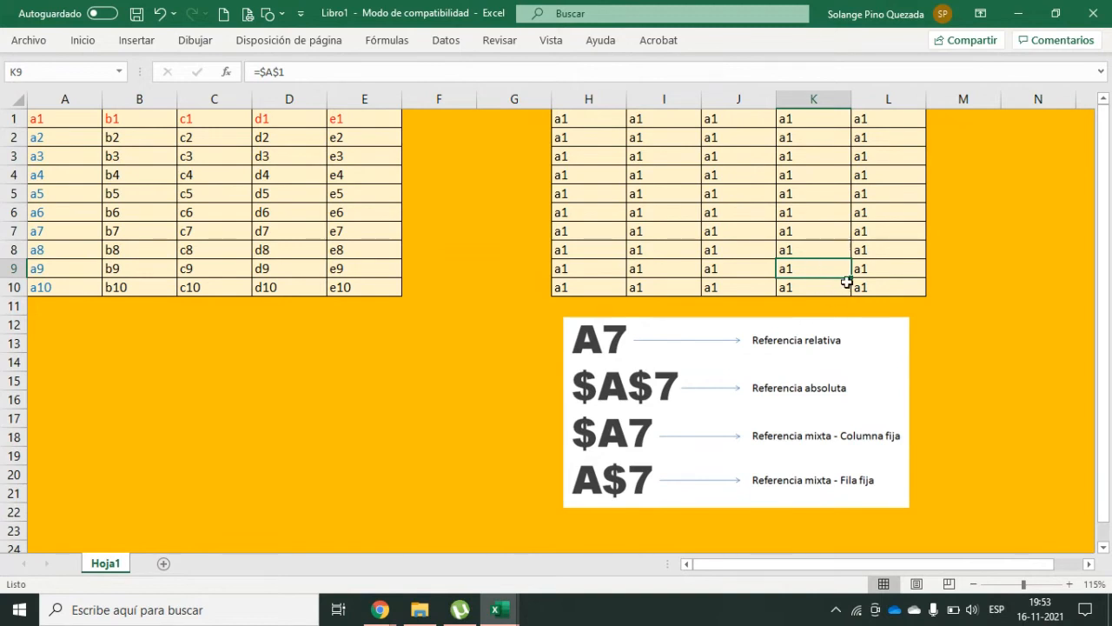
Clear the absolute-reference formulas from the range H1:L10.
drag(869, 285, 601, 119)
key(Delete)
click(693, 218)
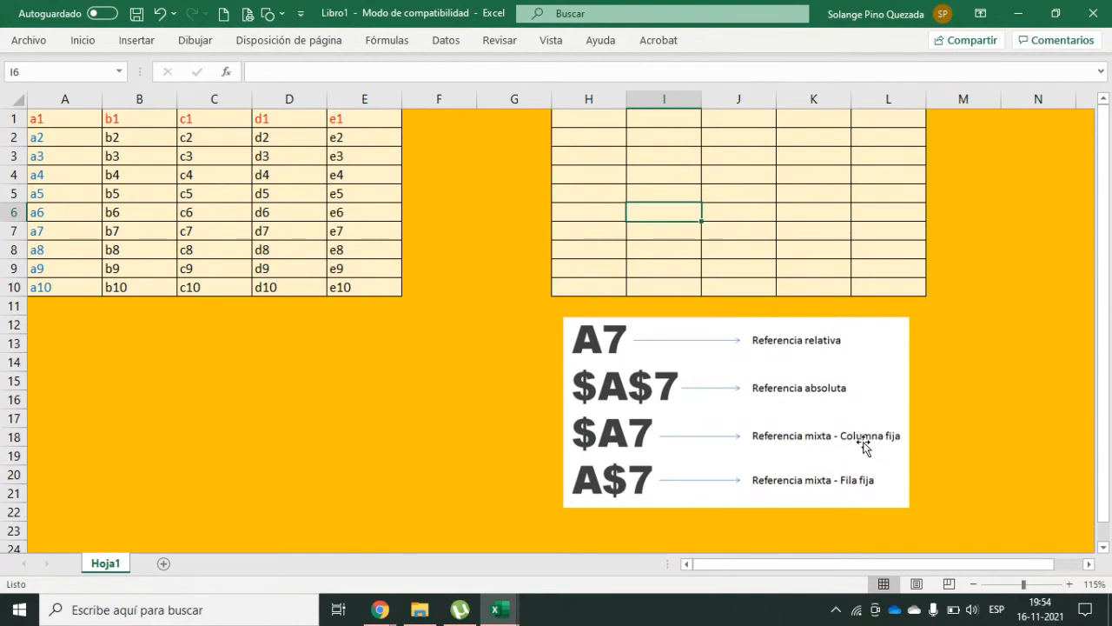
Enter the mixed reference =$A1 in cell H1, with the column fixed and the row relative.
click(579, 116)
text(=)
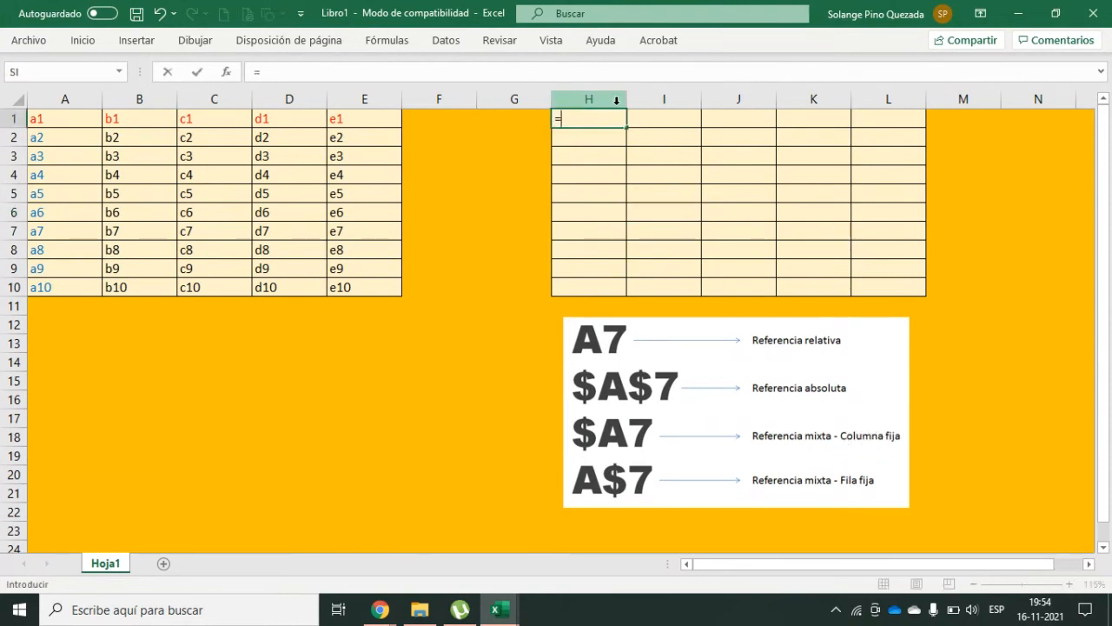
click(55, 116)
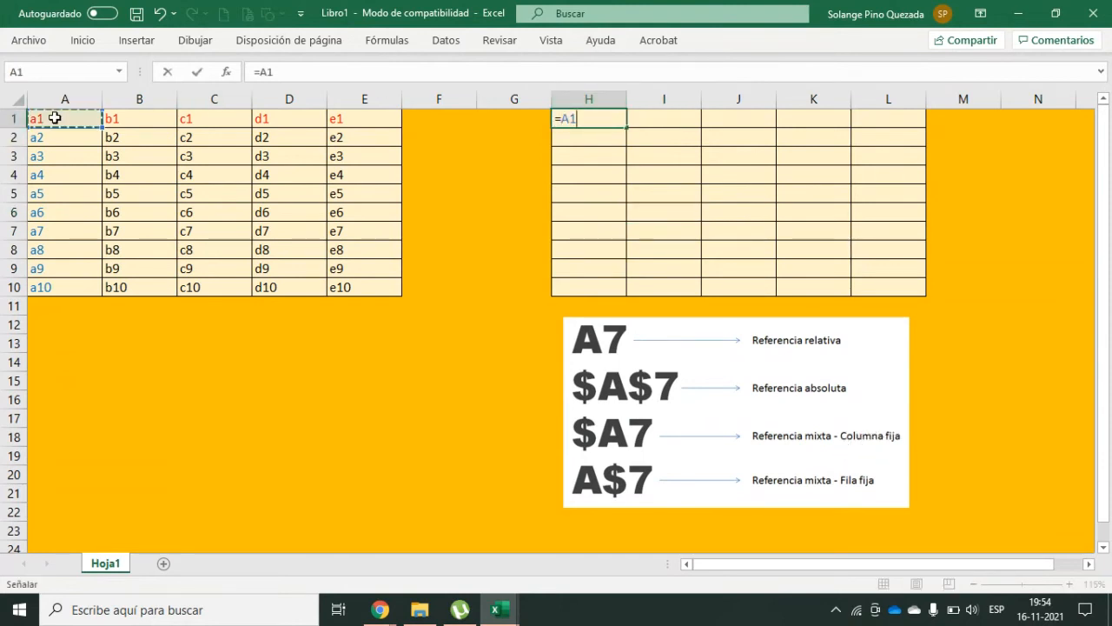
key(F4)
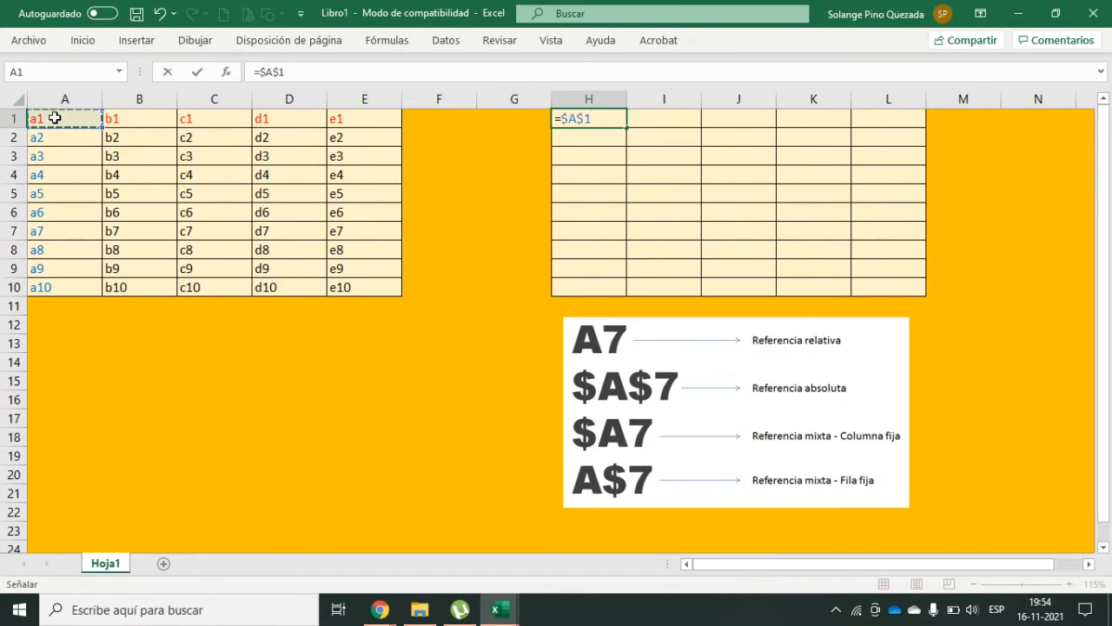
key(F4)
key(F4)
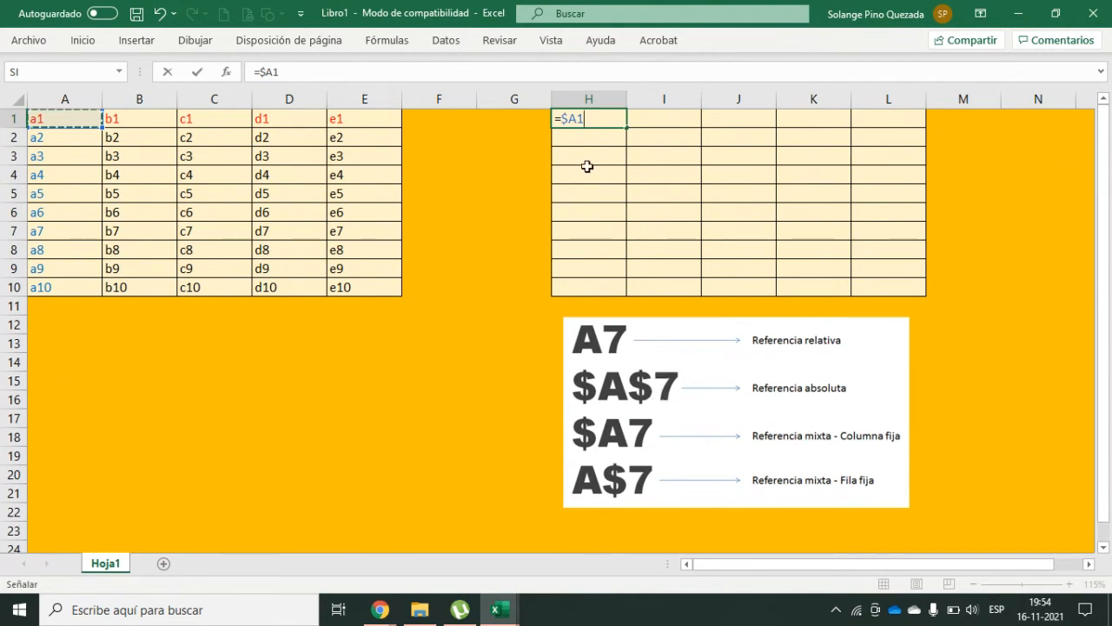
click(598, 116)
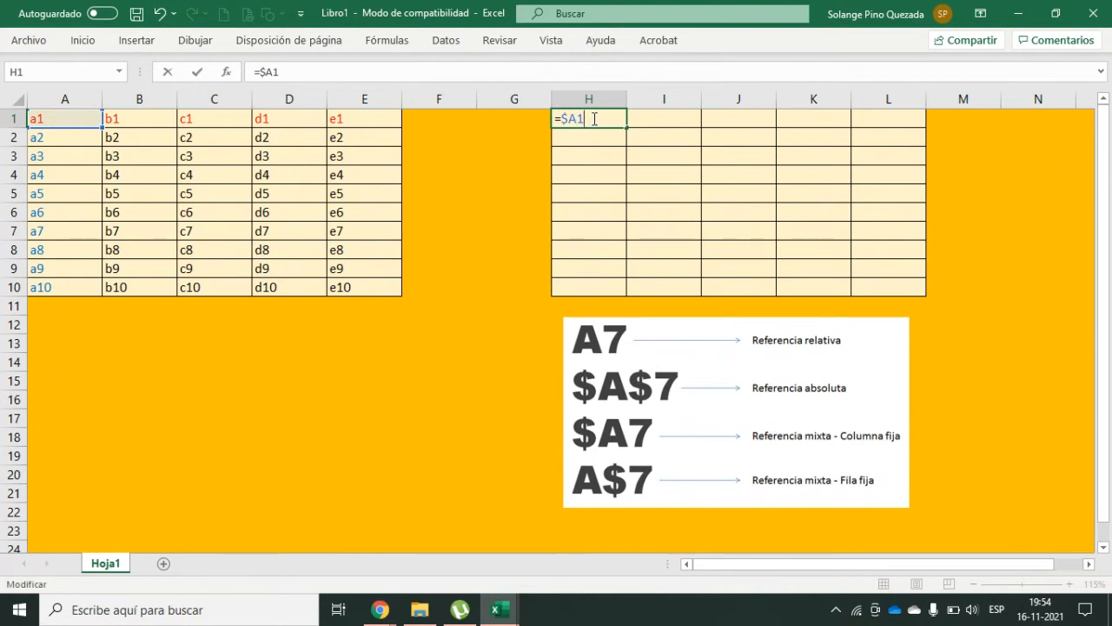
key(Return)
Copy the fixed-column formula from H1 across to L1 and down to row 10, filling H1:L10.
click(593, 118)
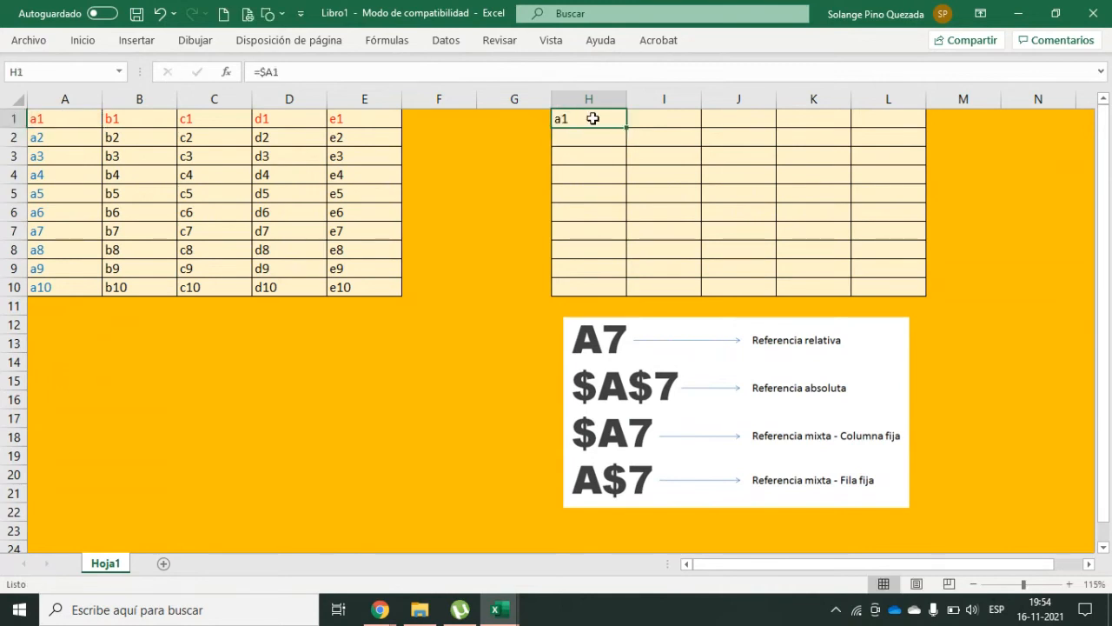
drag(625, 126, 905, 133)
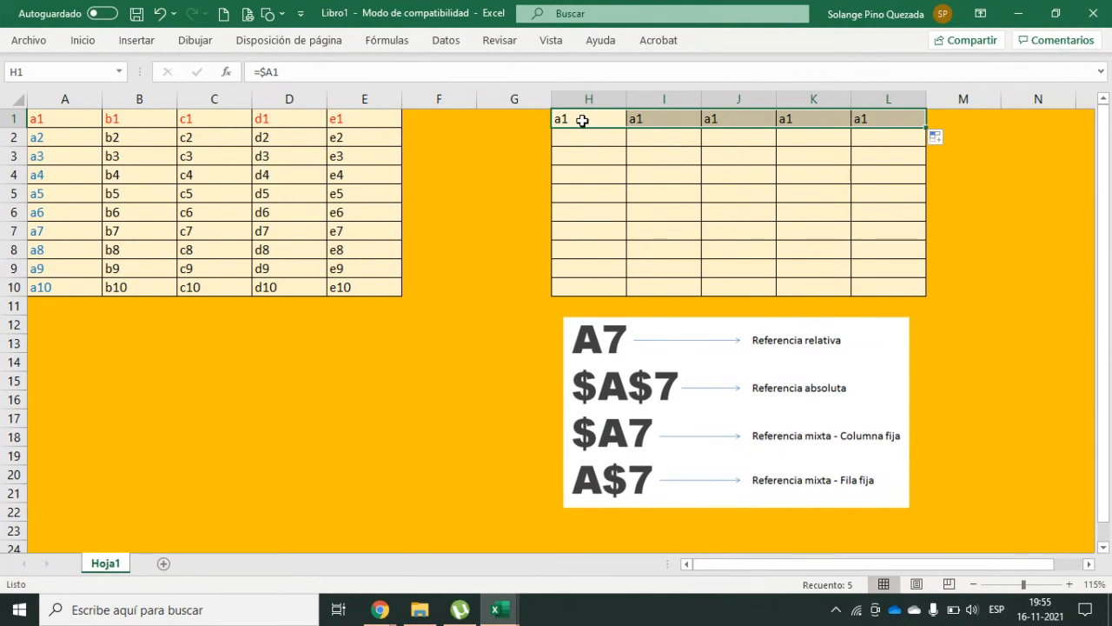
drag(582, 120, 936, 302)
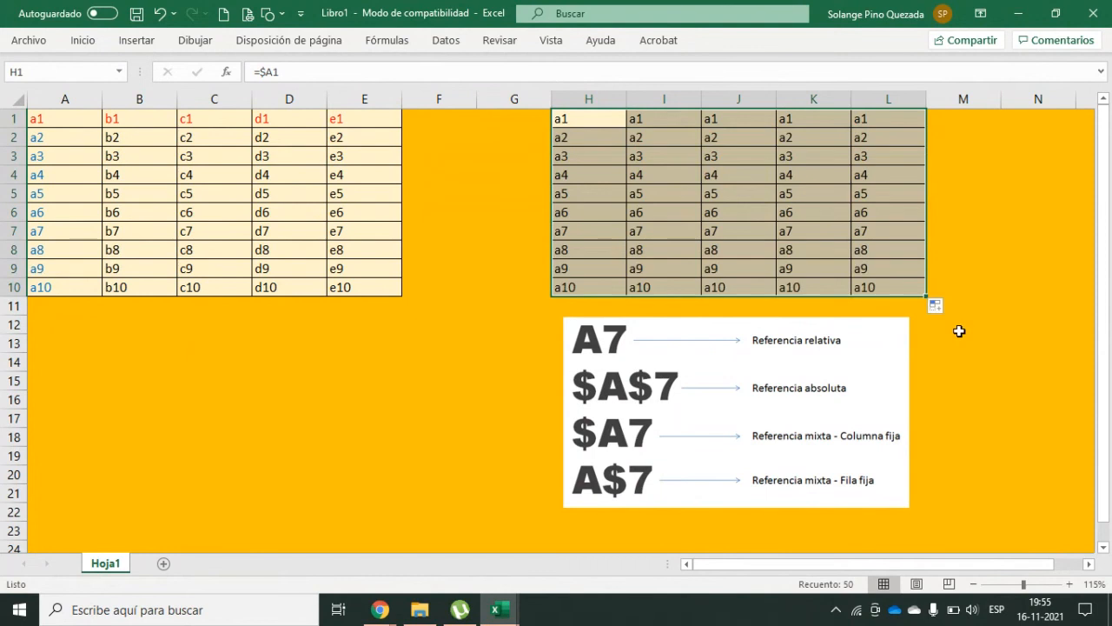
Examine the formula in H10, highlight the source range A1:A10, and check the references in K7, I4 and H8.
click(586, 290)
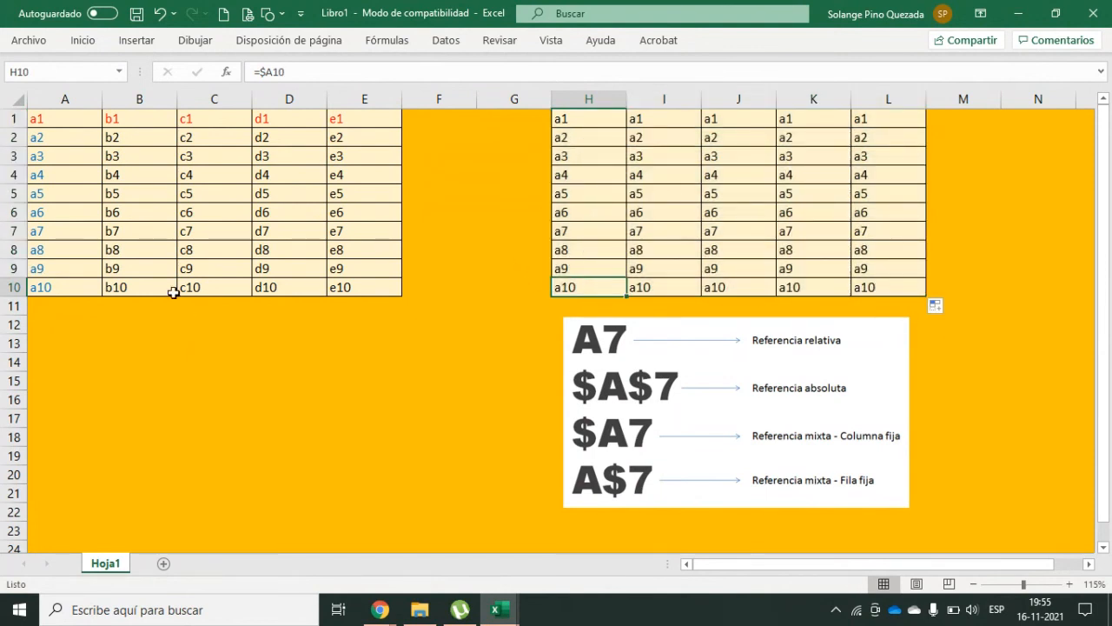
drag(52, 120, 45, 289)
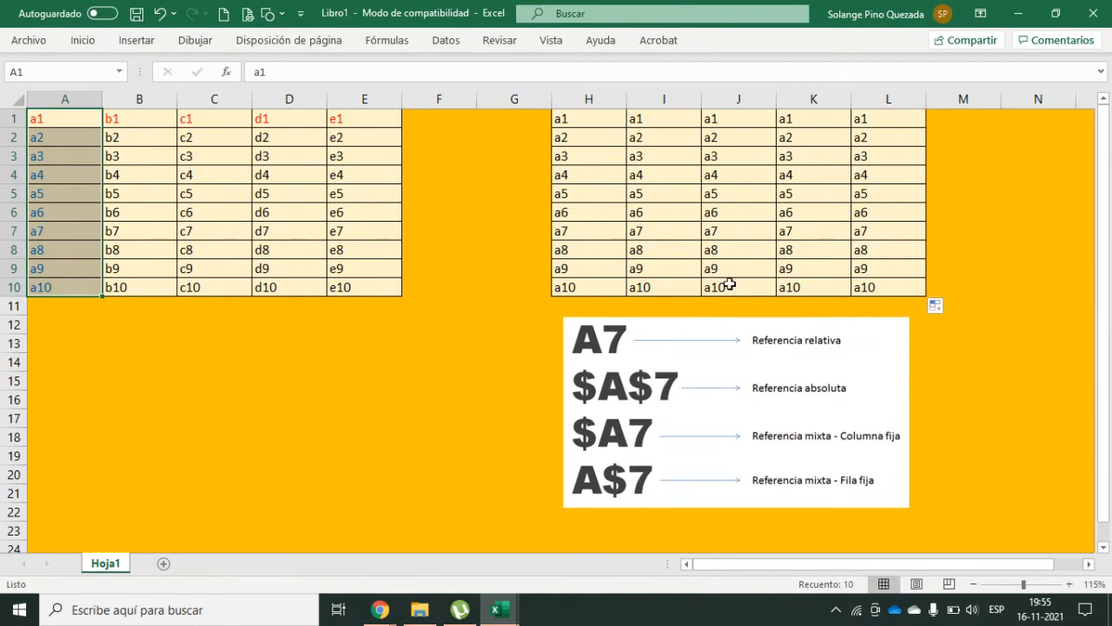
double_click(799, 230)
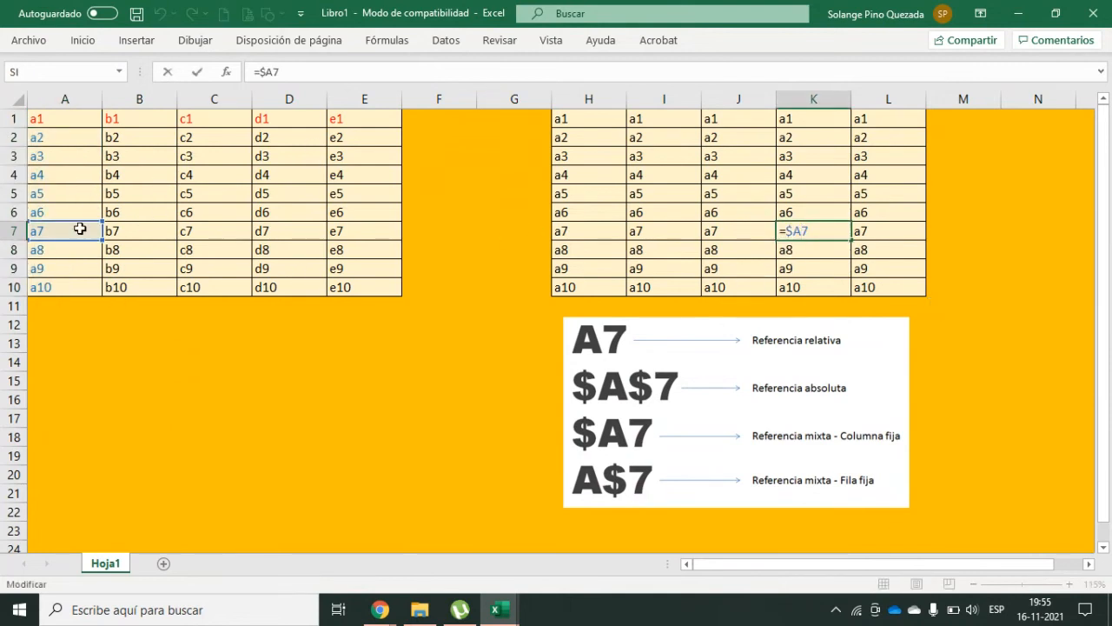
key(Escape)
click(656, 172)
double_click(656, 172)
key(Escape)
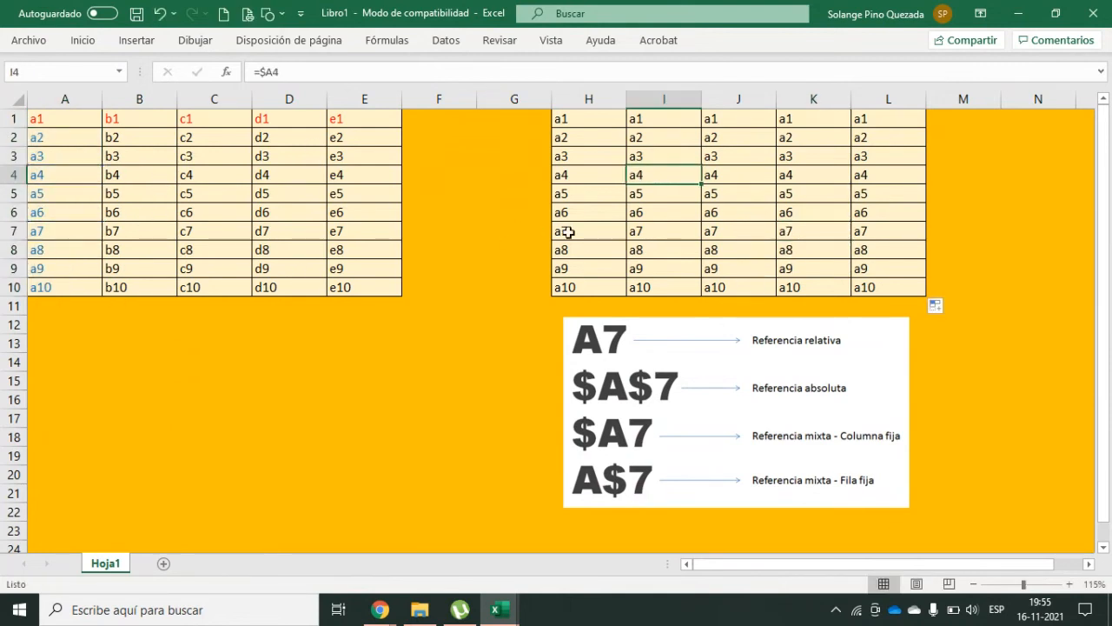
double_click(596, 251)
key(Escape)
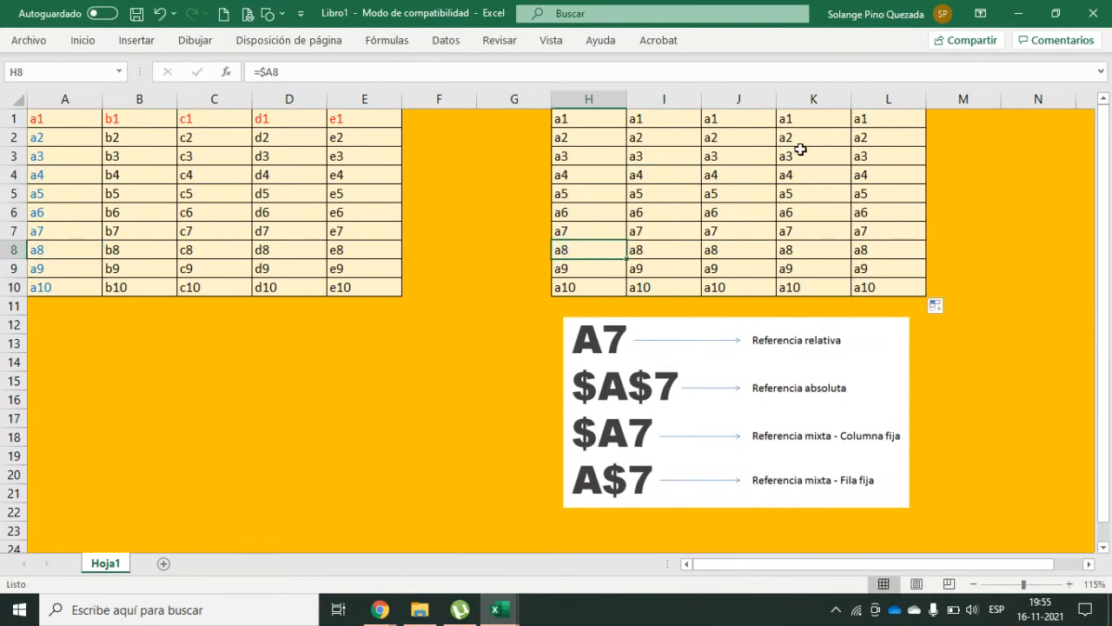
Check the formulas in K3 and L4, highlighting the fixed-column part $A in L4 before closing it.
click(801, 155)
double_click(801, 155)
key(Escape)
click(877, 174)
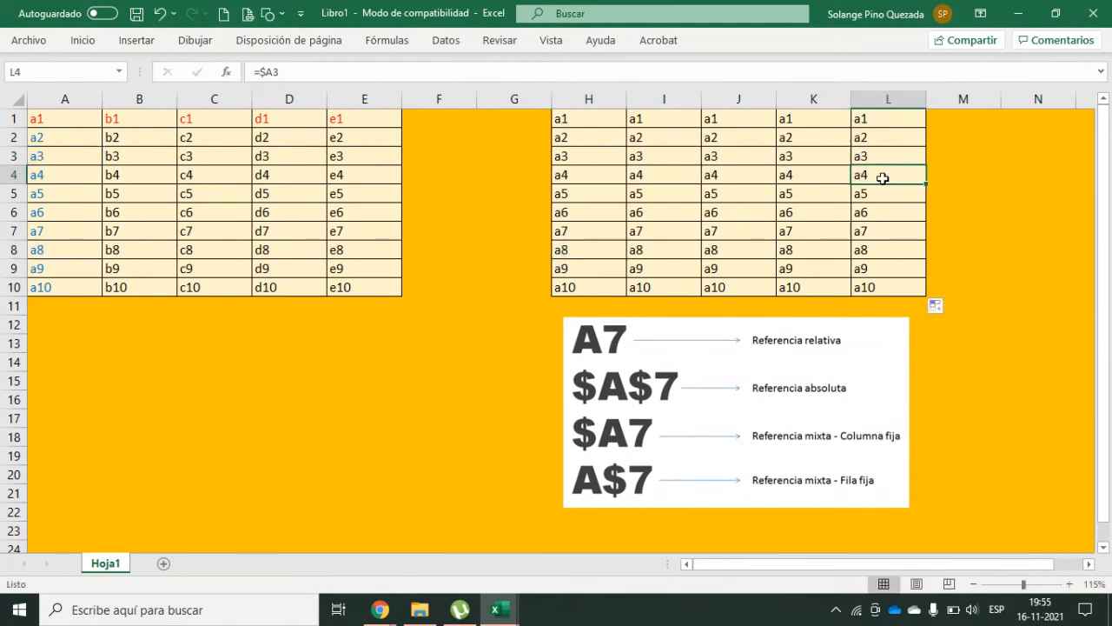
double_click(885, 176)
drag(862, 174, 867, 174)
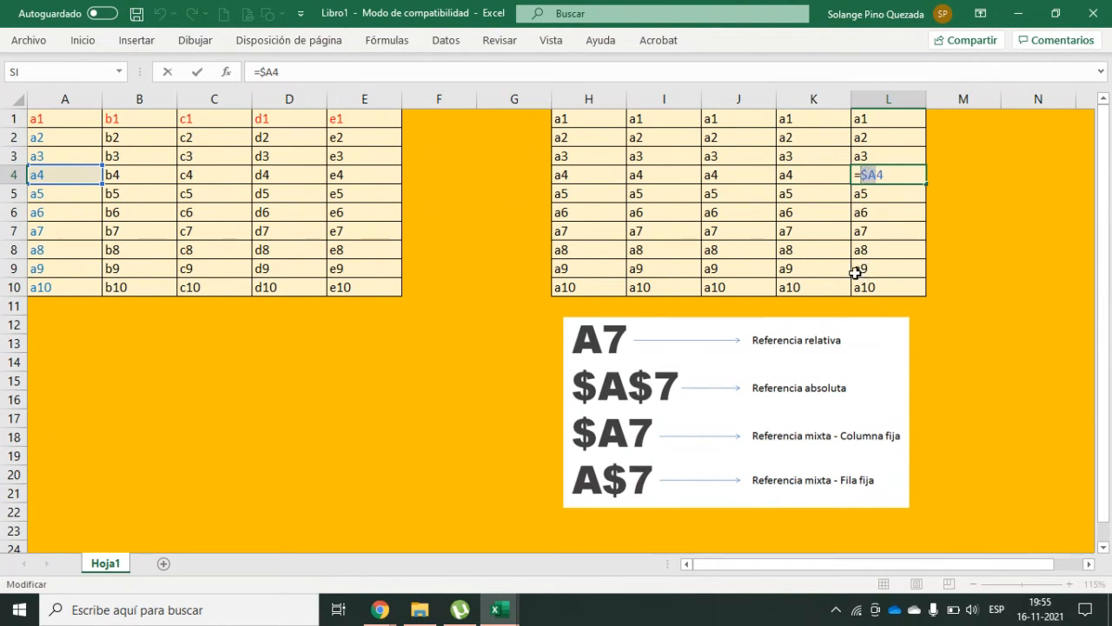
key(ctrl+Return)
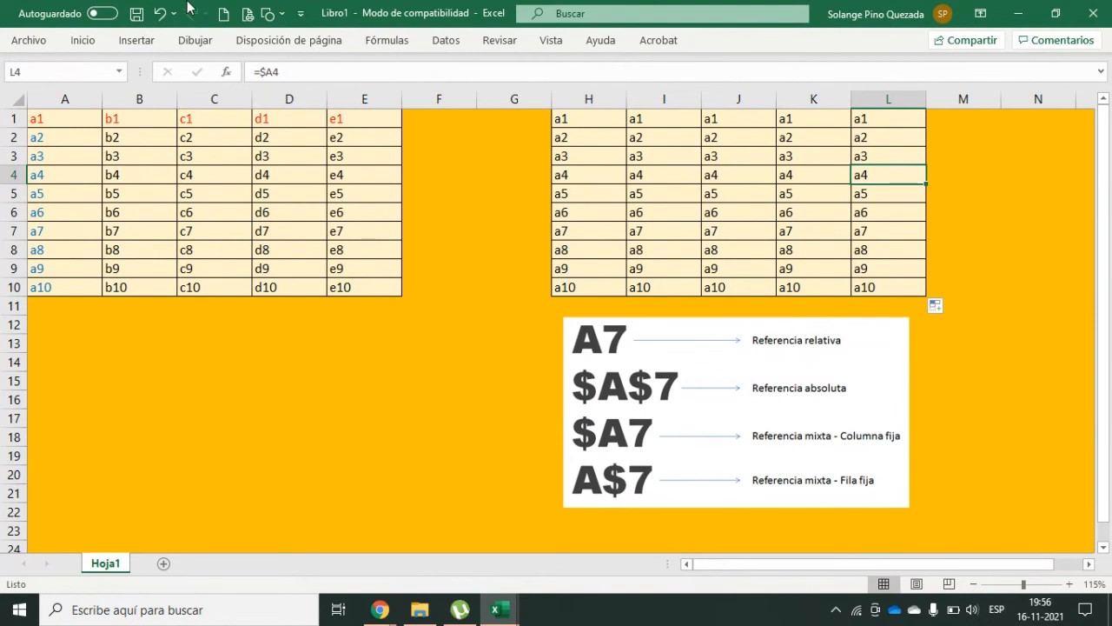
Draw a freehand red pen outline around the $A7 mixed-reference example in the reference picture.
click(194, 40)
click(263, 84)
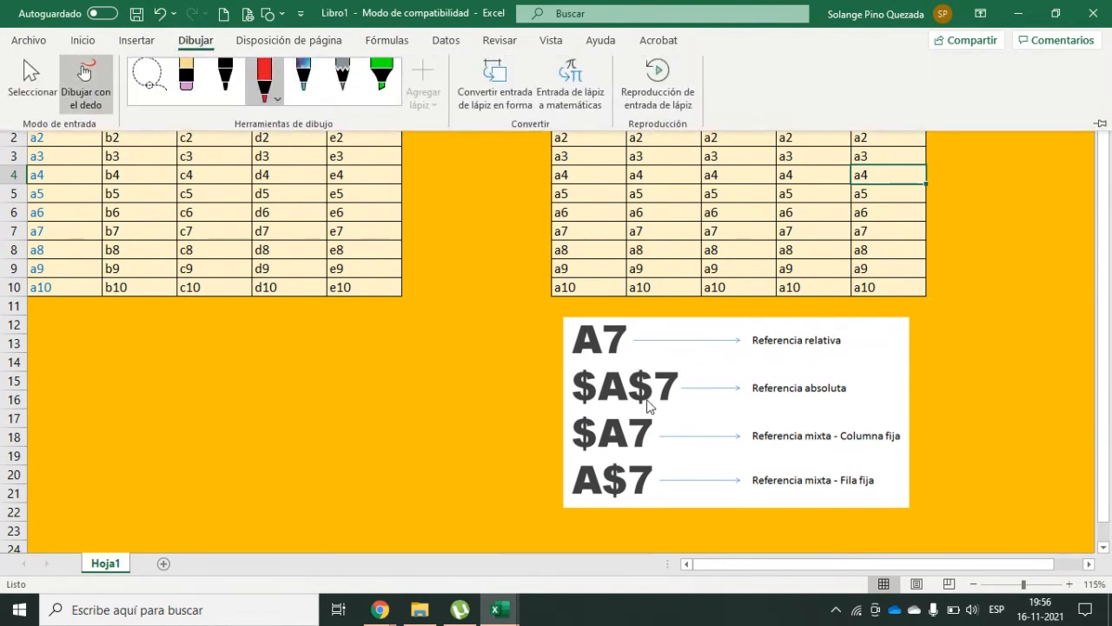
mouse_move(569, 415)
mouse_down()
mouse_move(670, 421)
mouse_move(612, 467)
mouse_move(555, 469)
mouse_move(561, 416)
mouse_up()
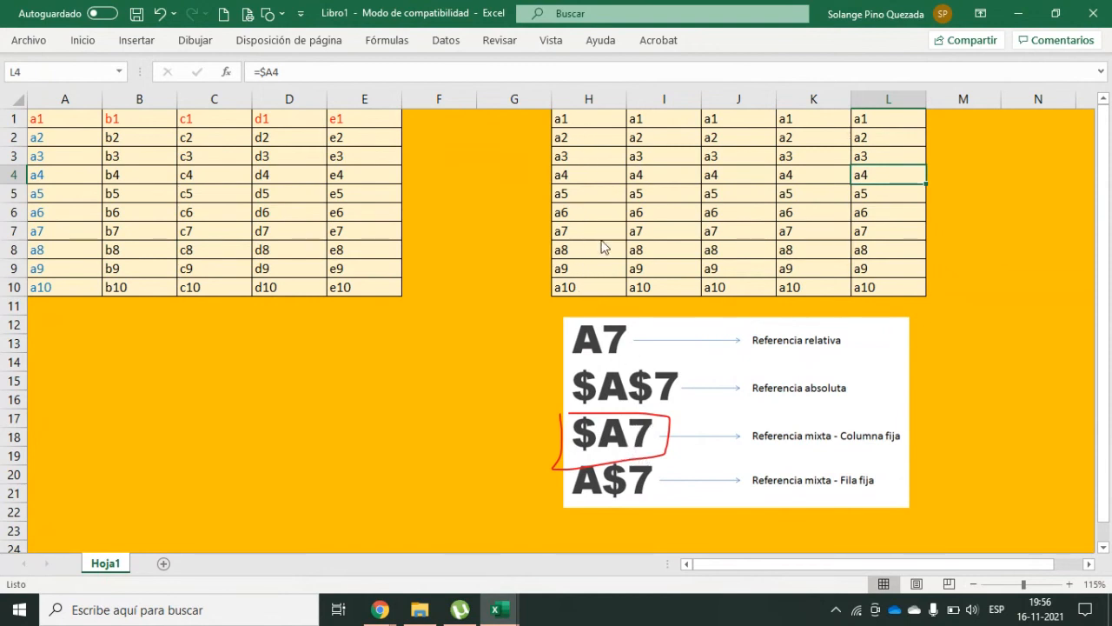
Inspect the fixed-column formula in cell H6 and leave the cell without editing it.
double_click(568, 213)
key(Escape)
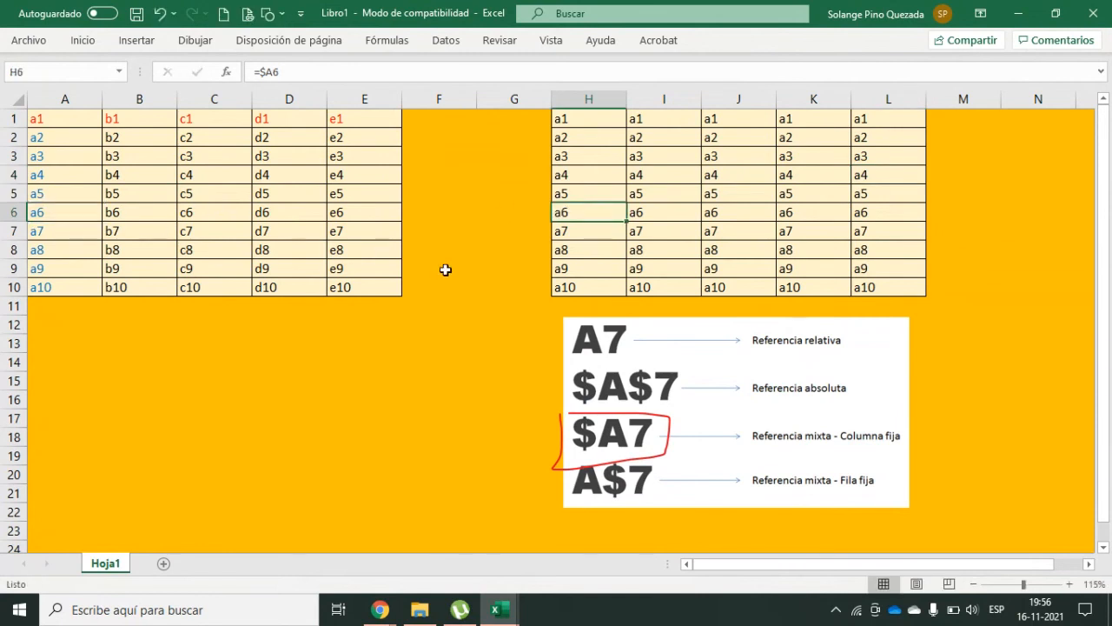
Inspect the fixed-column formulas in cells H9, H10 and H3 without editing them.
double_click(569, 268)
key(Escape)
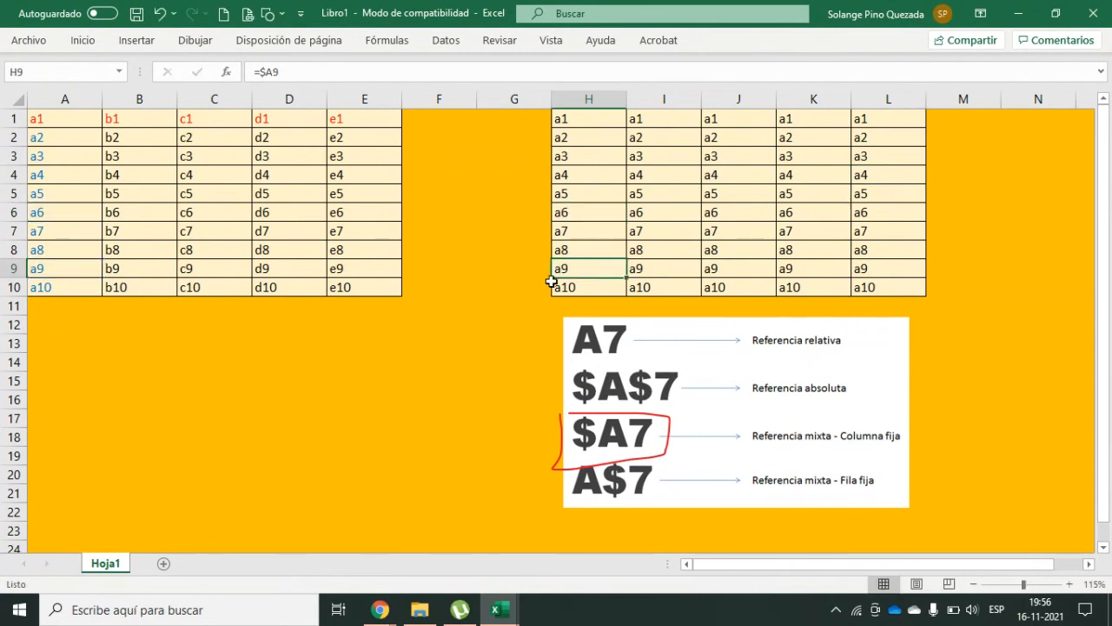
double_click(574, 288)
key(Escape)
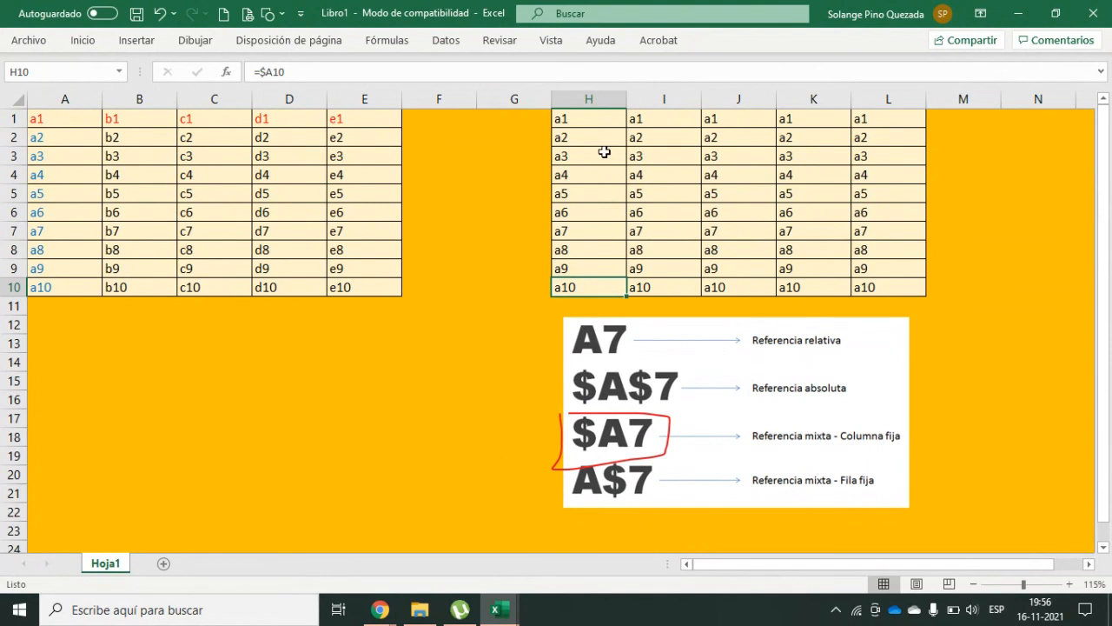
double_click(597, 153)
key(Escape)
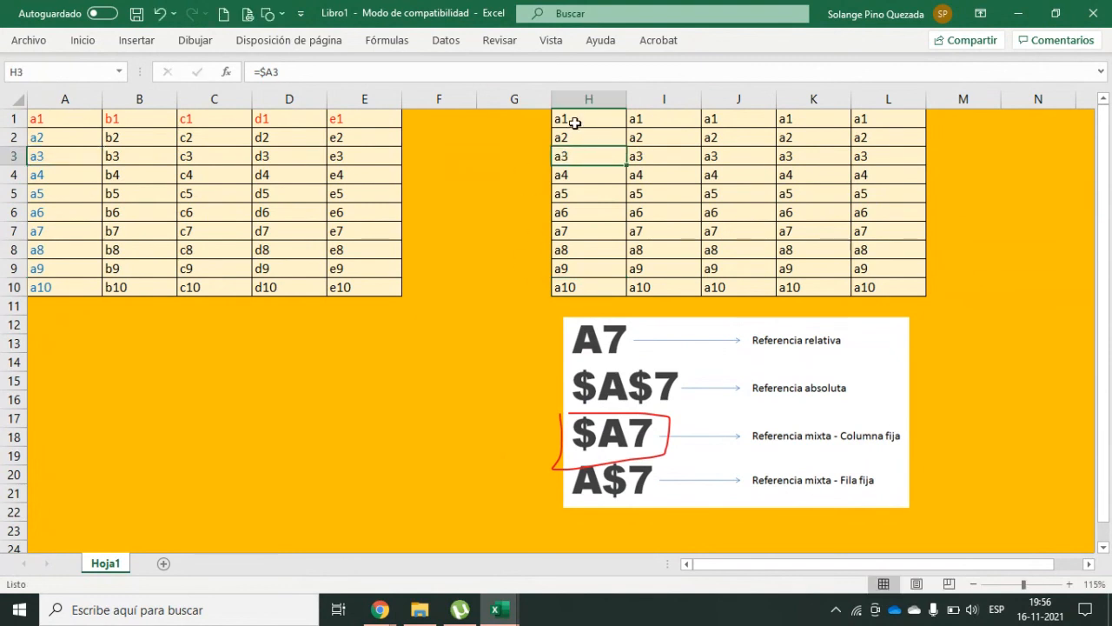
Clear the range H1:L10 and enter the fixed-row mixed reference =A$1 in H1.
drag(571, 122, 895, 286)
key(Delete)
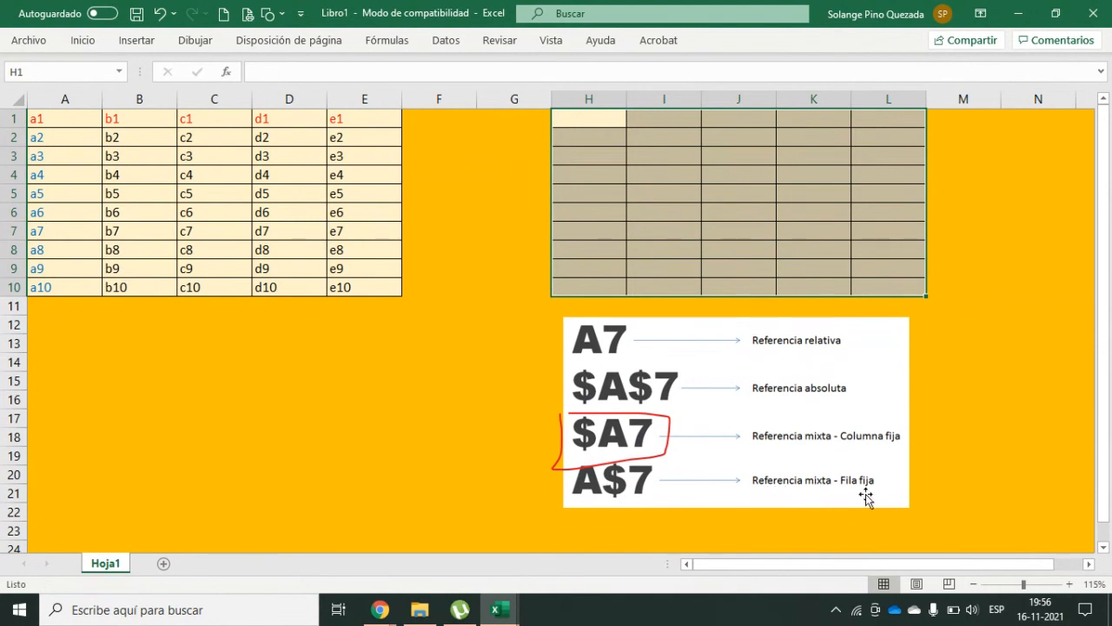
click(599, 119)
text(=)
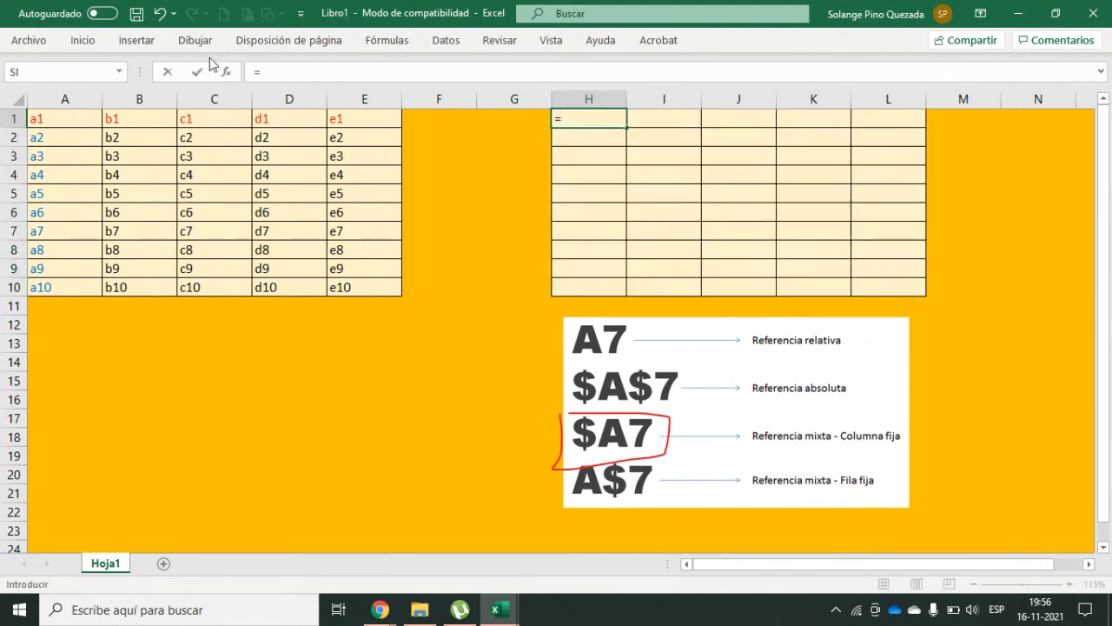
click(40, 119)
key(F4)
key(F4)
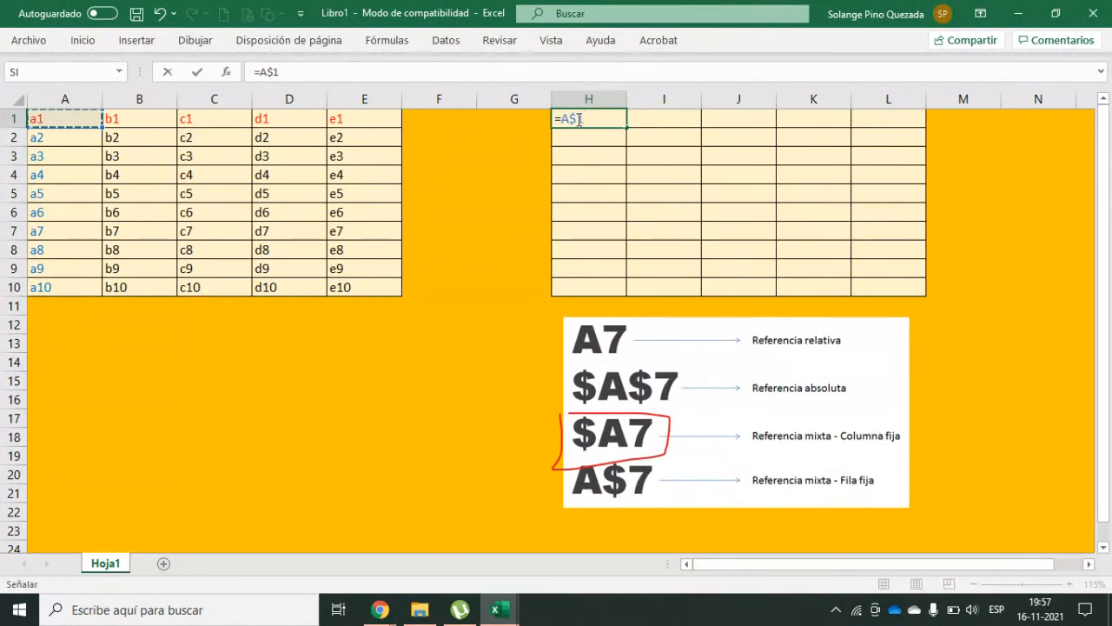
click(595, 119)
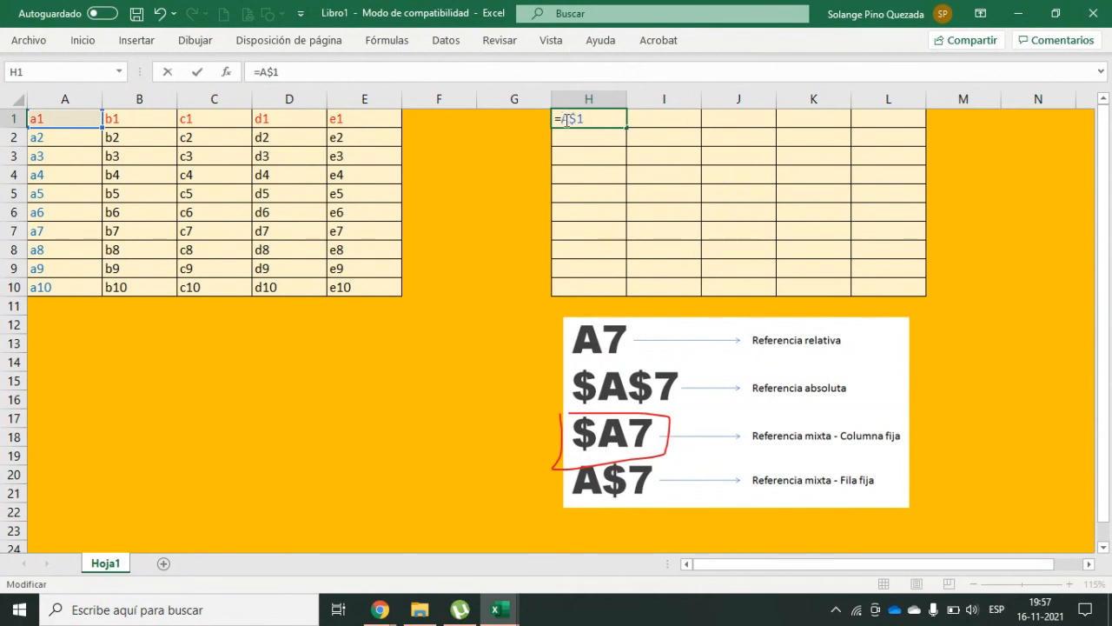
key(Return)
Copy the fixed-row formula from H1 down to H10.
click(611, 115)
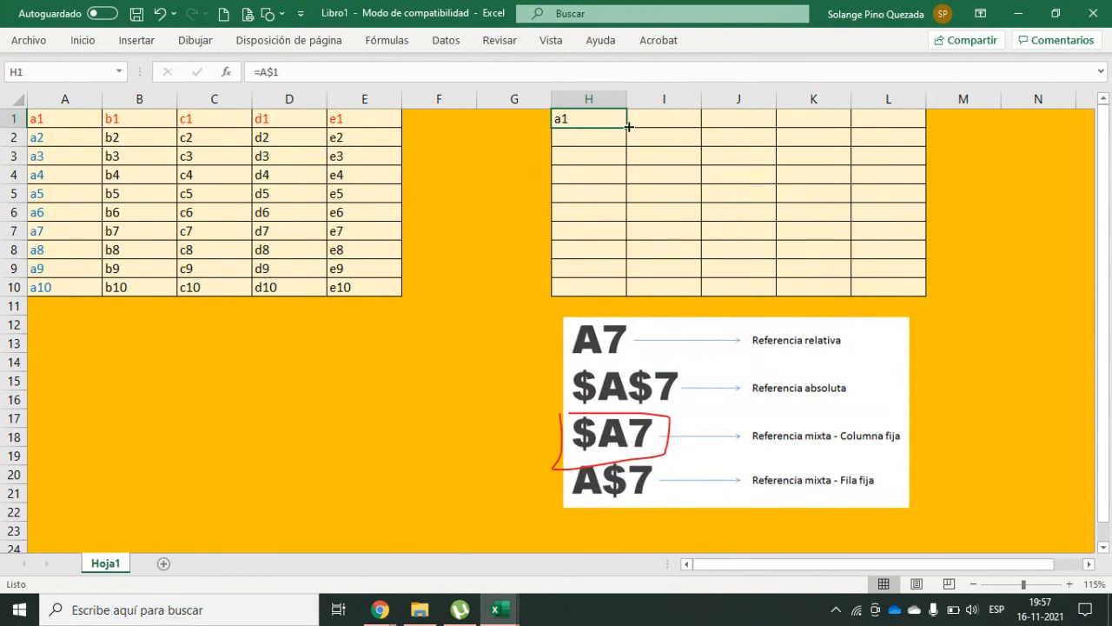
drag(628, 127, 612, 294)
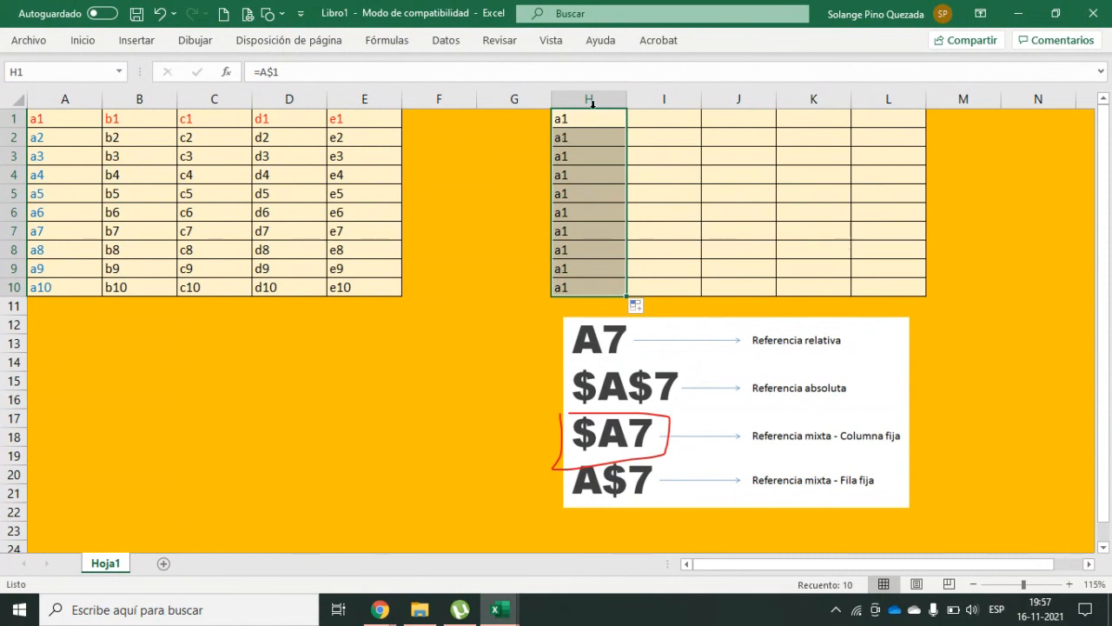
Check which source cell the copied formulas in H5, H8 and H2 refer to, leaving them unedited.
double_click(568, 192)
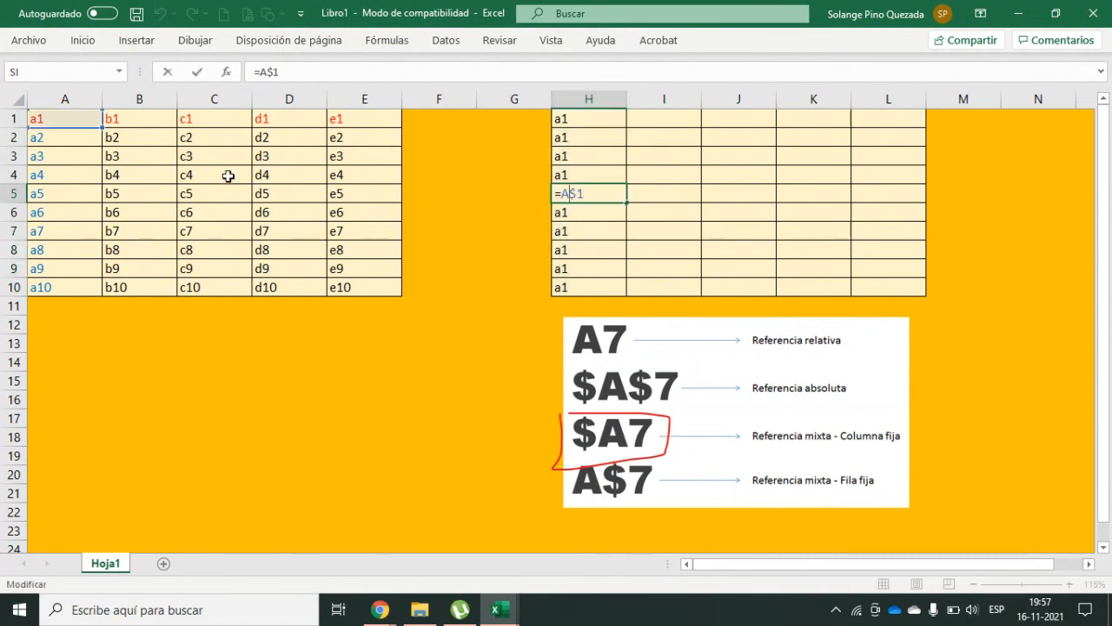
double_click(591, 249)
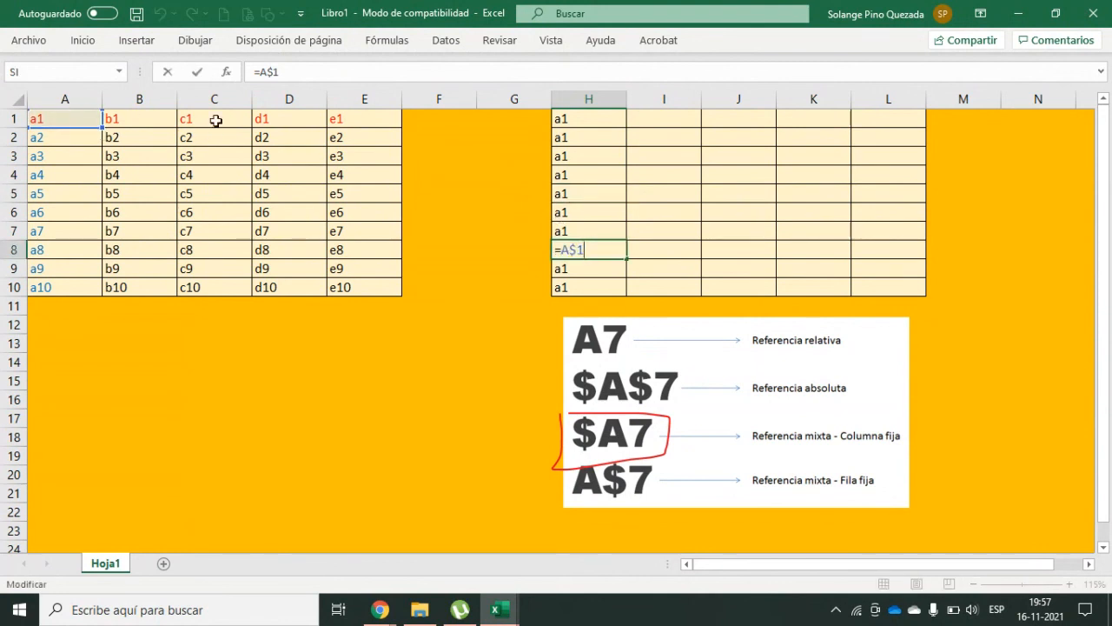
key(Escape)
double_click(578, 134)
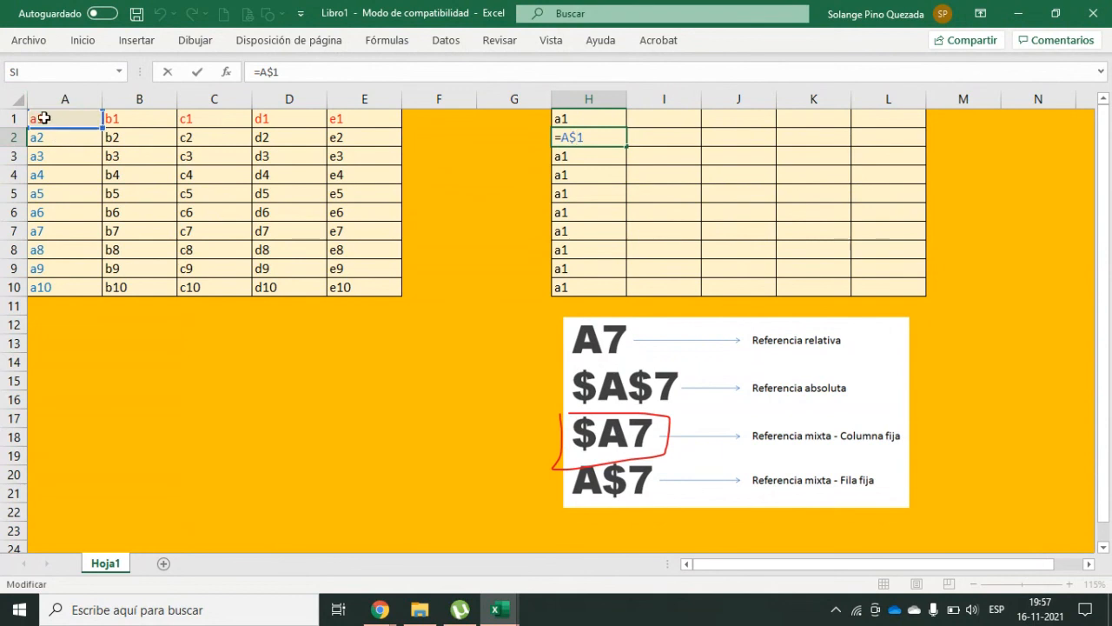
key(Escape)
Copy the fixed-row formulas across the whole range H1:L10 and highlight the source row A1:E1.
drag(592, 125, 934, 297)
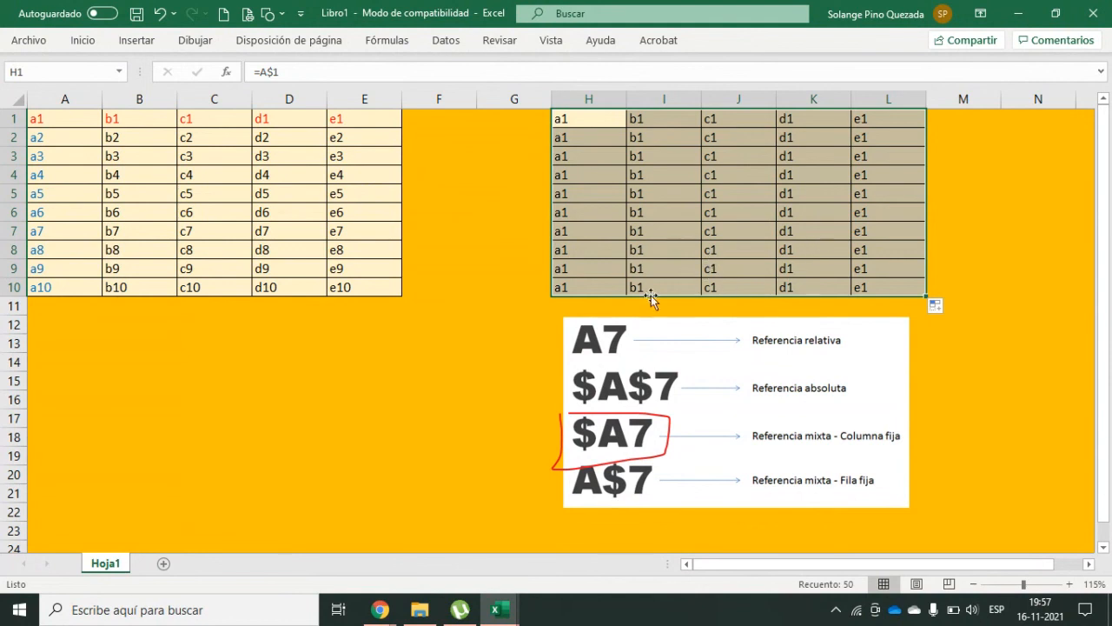
drag(39, 118, 345, 120)
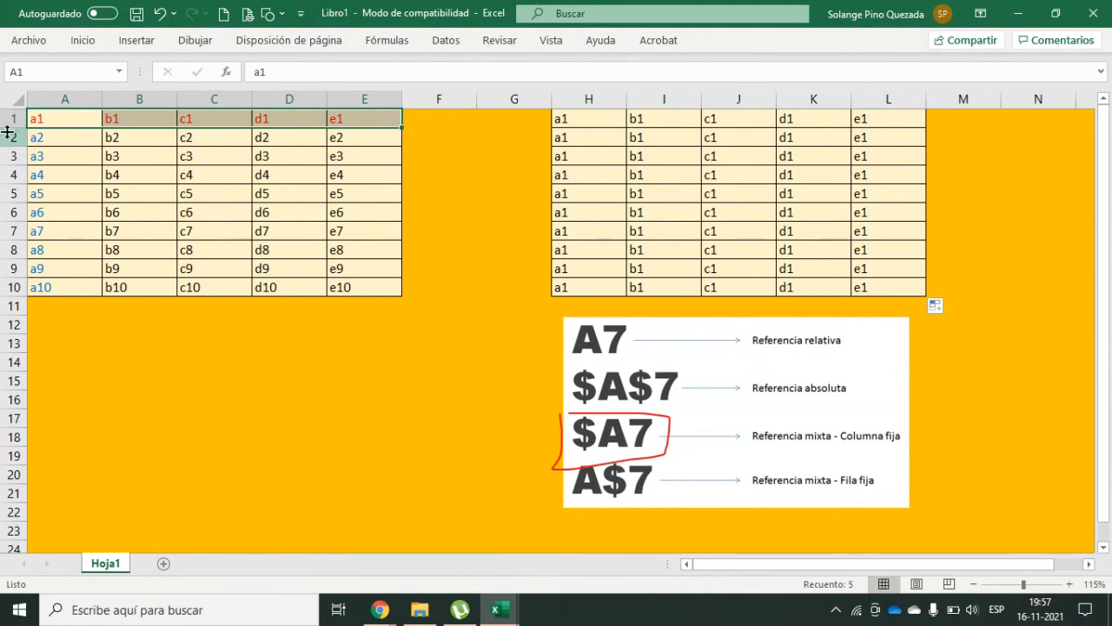
Examine the fixed-row references in cells H5, I5, J8 and K6 without editing them.
click(582, 193)
double_click(609, 193)
key(Escape)
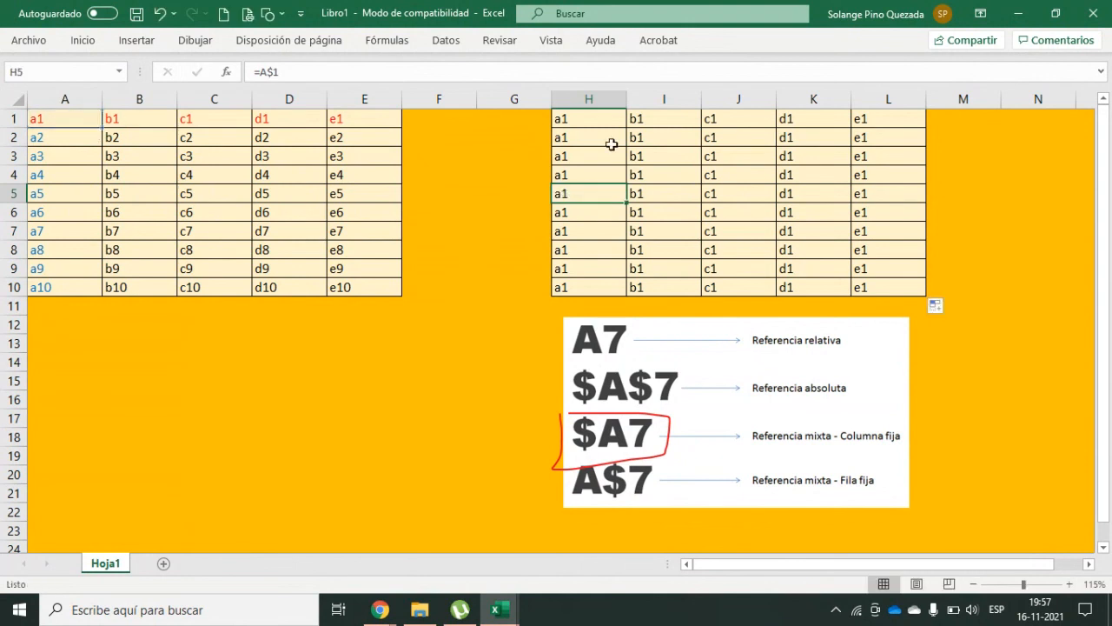
double_click(640, 193)
key(Escape)
double_click(744, 247)
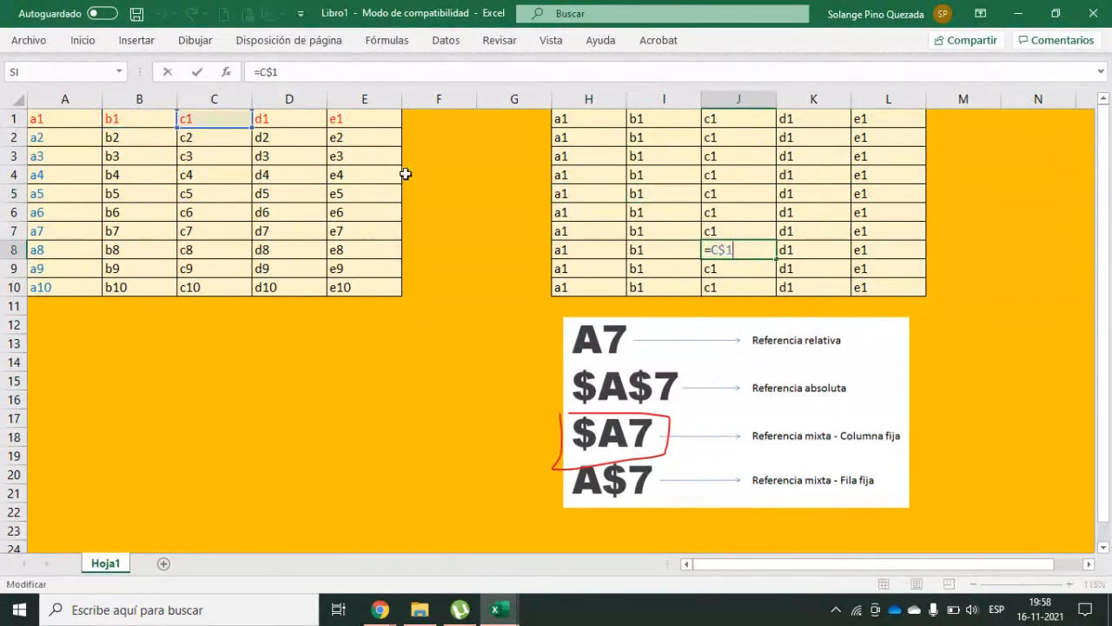
key(Escape)
click(810, 211)
double_click(811, 211)
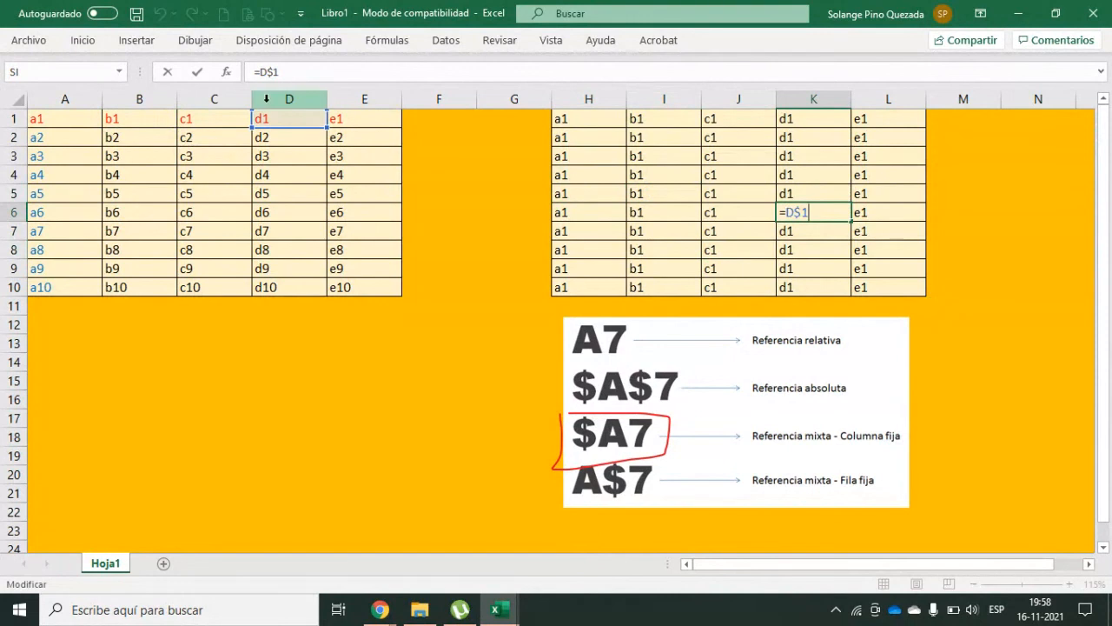
key(Escape)
Check the fixed-row references in column L at L9, L4 and L8, plus the formulas in J7 and H1.
double_click(869, 268)
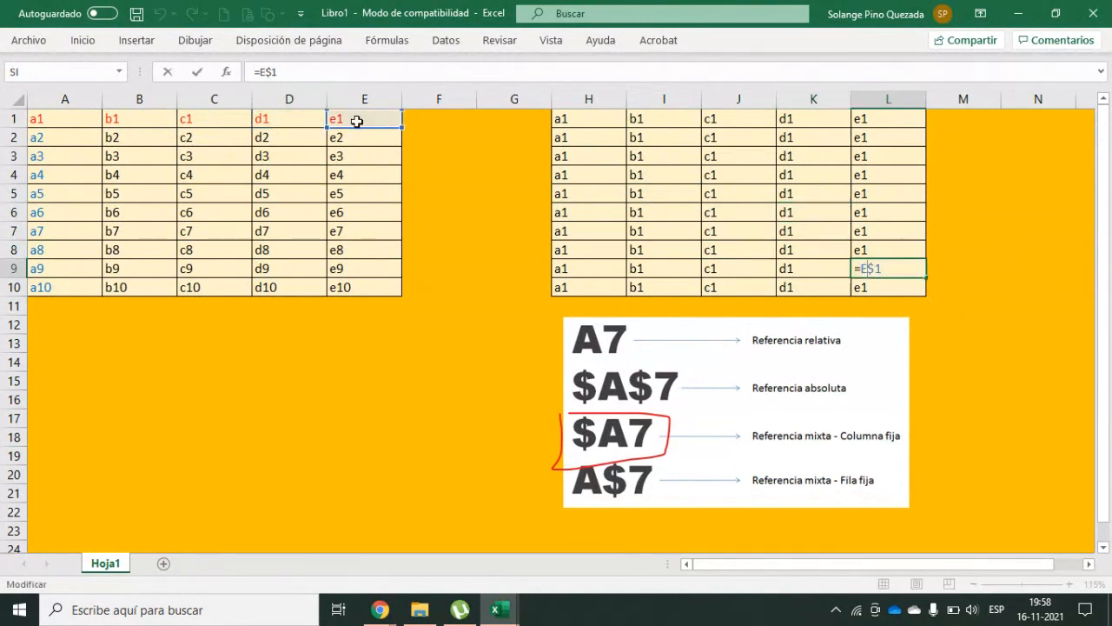
key(Escape)
click(866, 171)
double_click(866, 171)
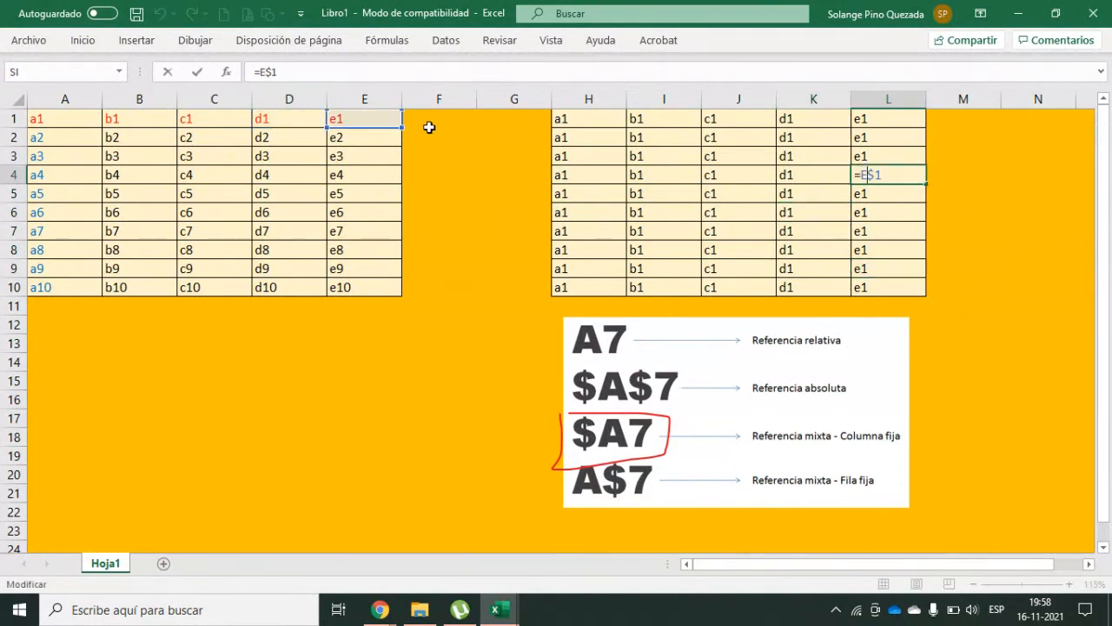
key(Escape)
double_click(869, 249)
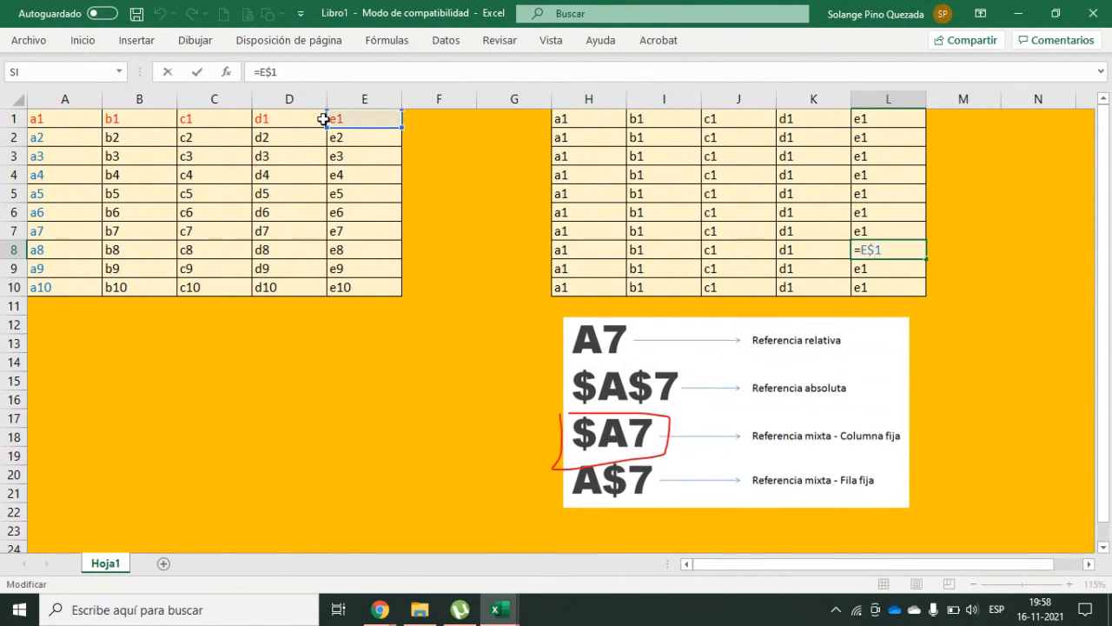
key(Escape)
click(767, 233)
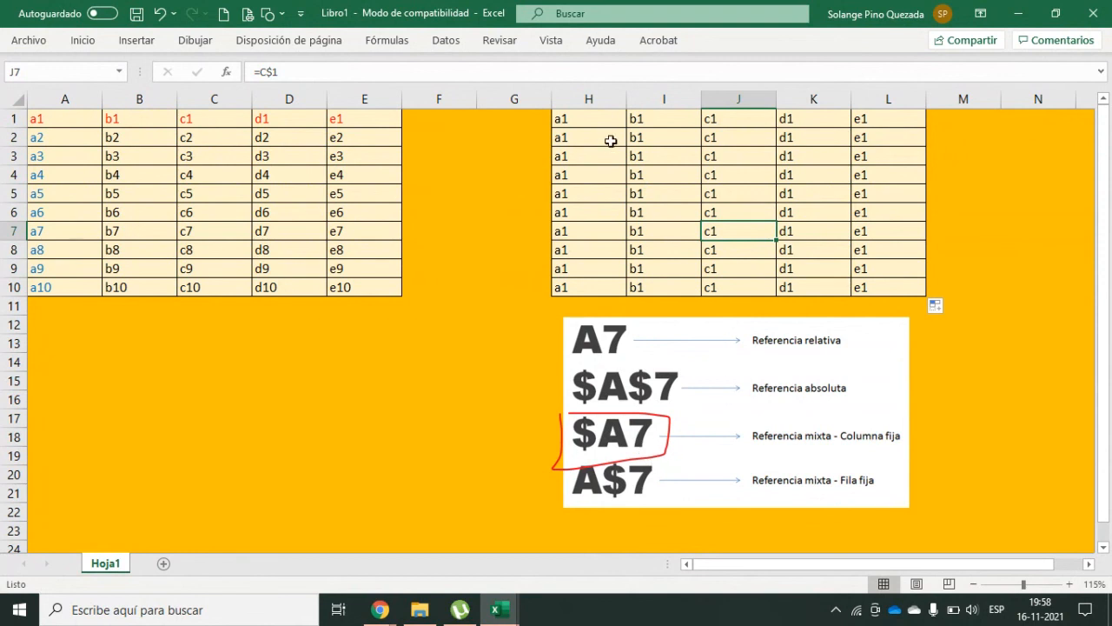
click(568, 111)
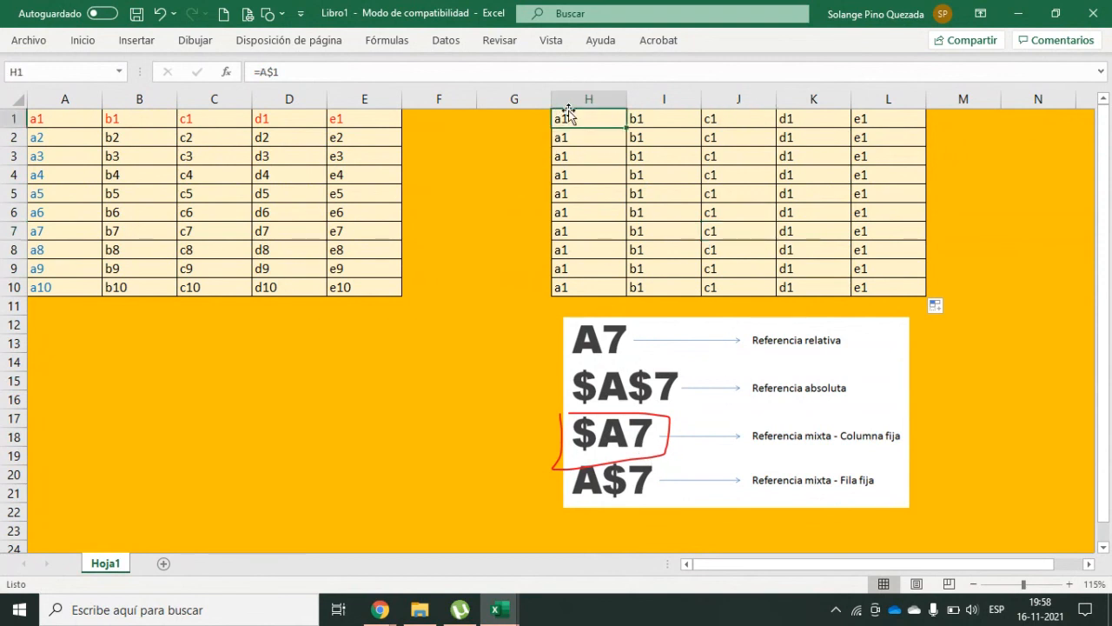